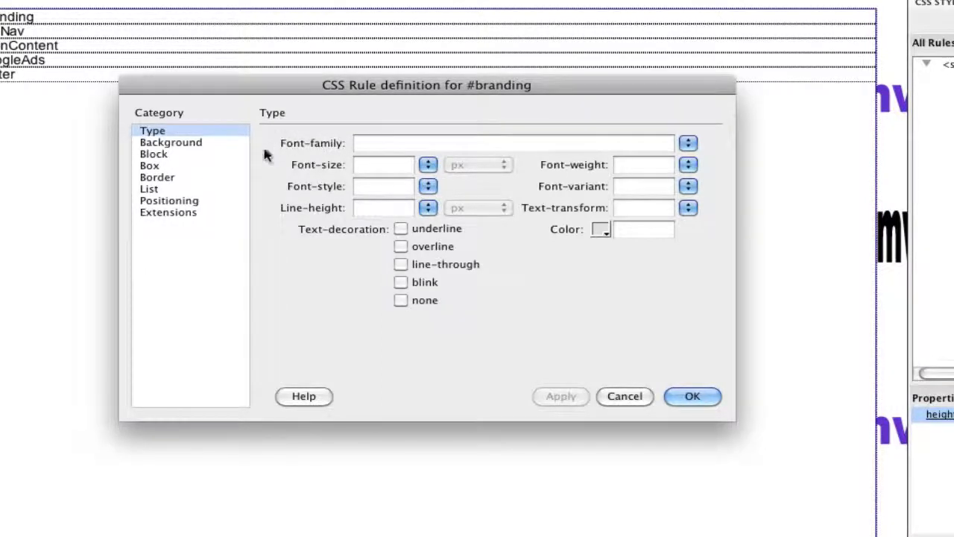
# Step: Give the #branding rule a box height of 150 px and 10 px padding on all sides, and apply it
pyautogui.click(156, 167)
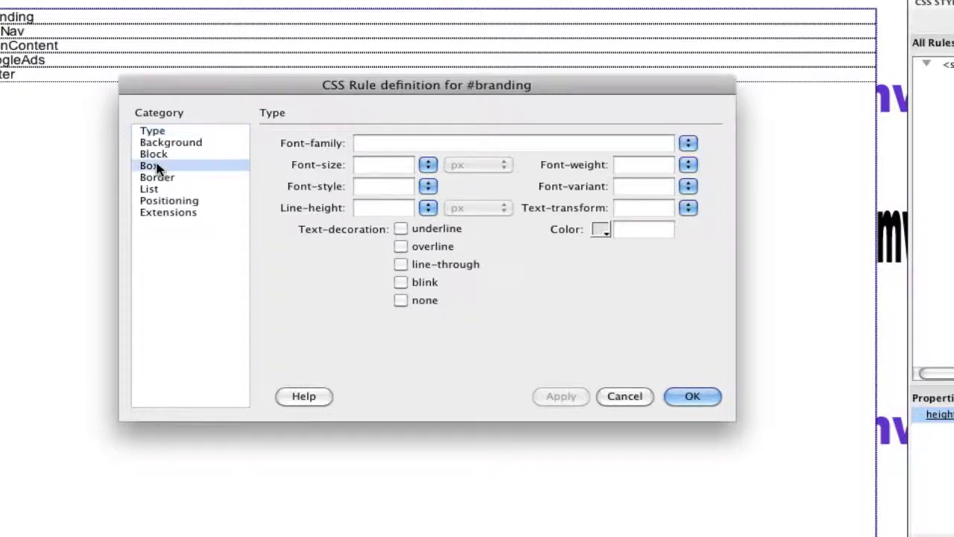
pyautogui.click(356, 177)
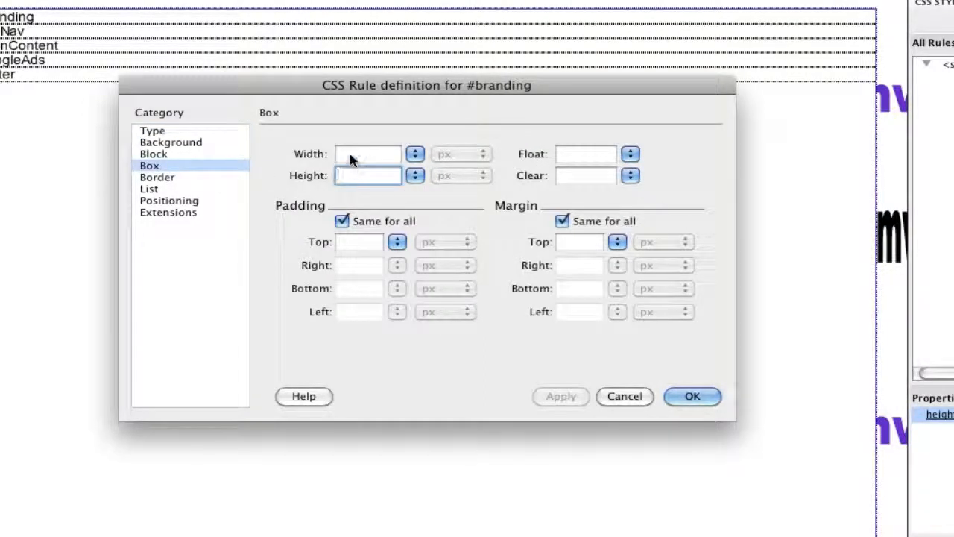
pyautogui.write('150')
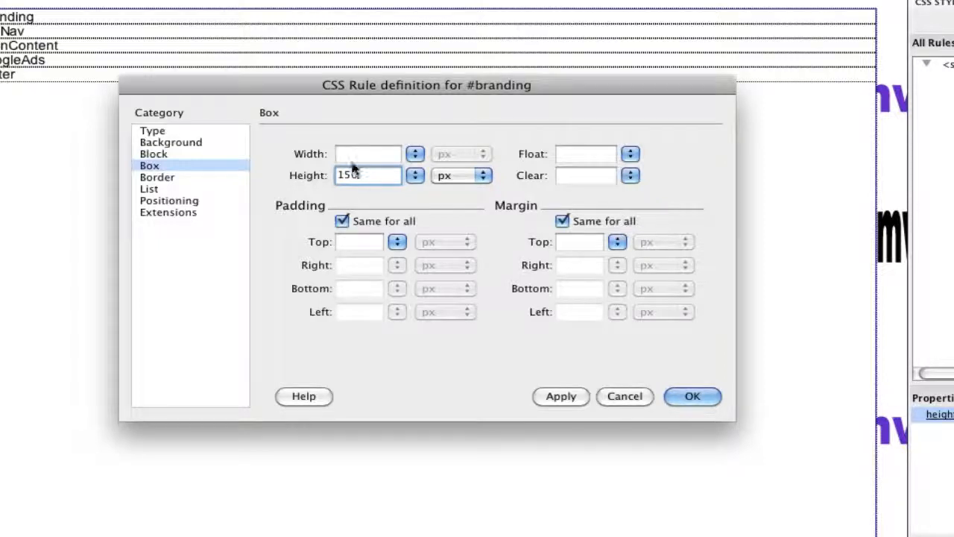
pyautogui.click(354, 244)
pyautogui.write('10')
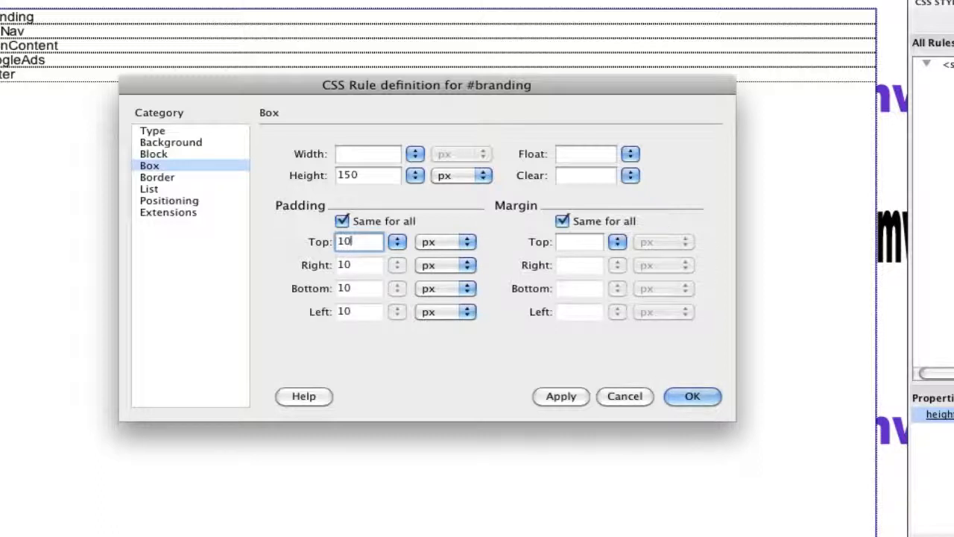
pyautogui.click(561, 397)
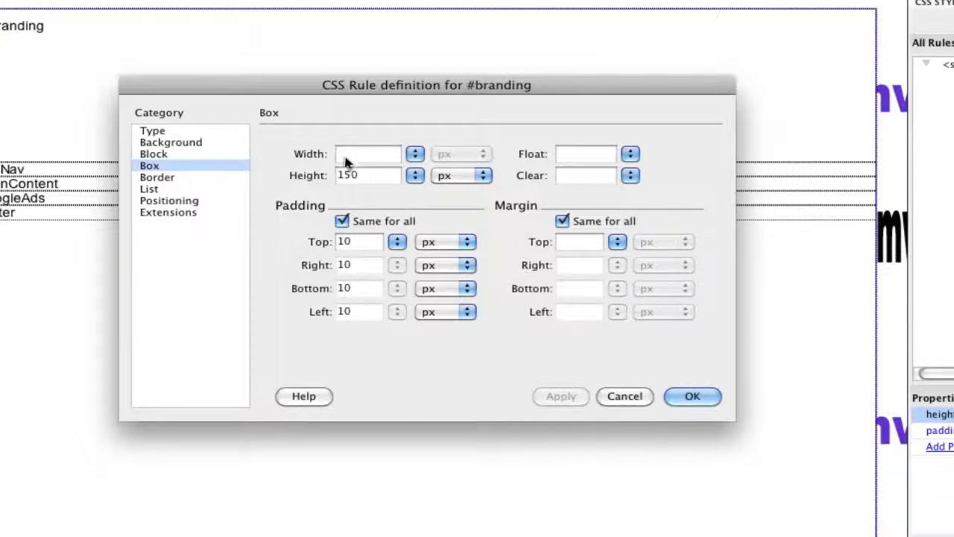
# Step: Reduce the #branding box height by 20 to 130 px to compensate for the padding, and accept the rule
pyautogui.click(384, 175)
pyautogui.write('-')
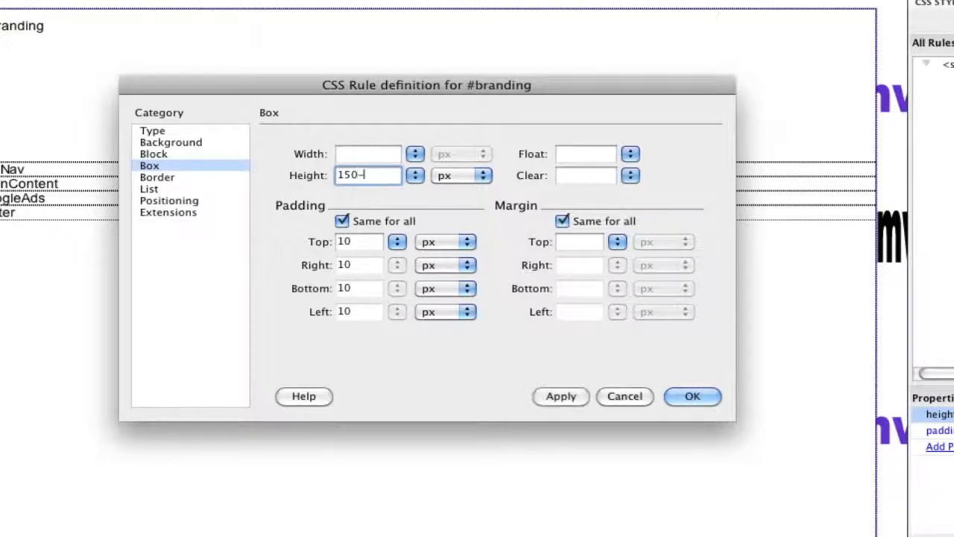
pyautogui.write('20')
pyautogui.click(554, 395)
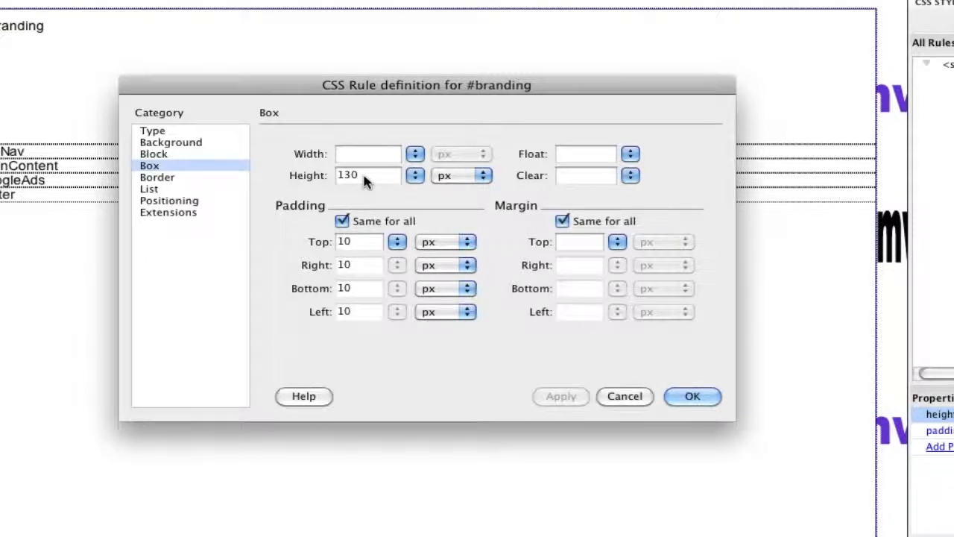
pyautogui.click(690, 396)
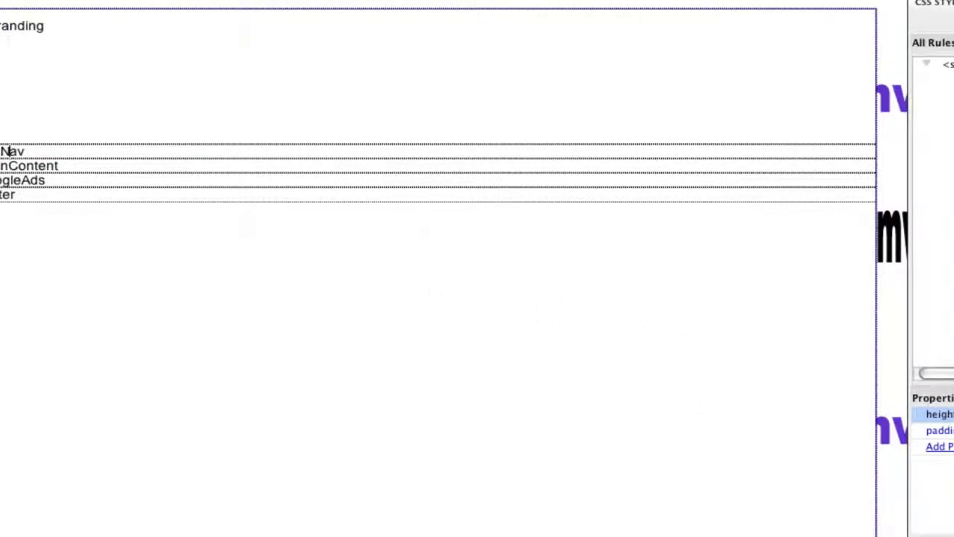
# Step: Create a new CSS rule for the siteNav div using the less specific selector #siteNav, defined in this document only
pyautogui.doubleClick(4, 151)
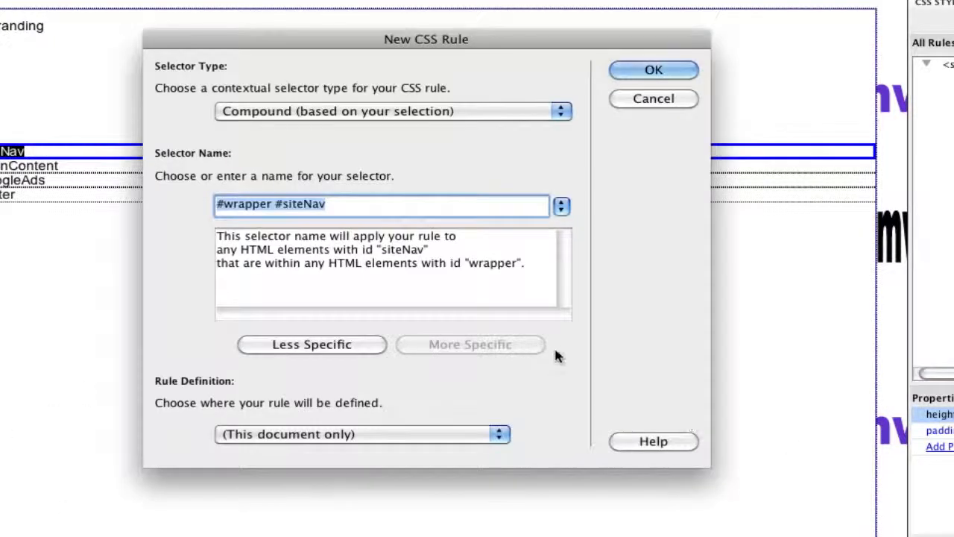
pyautogui.click(320, 344)
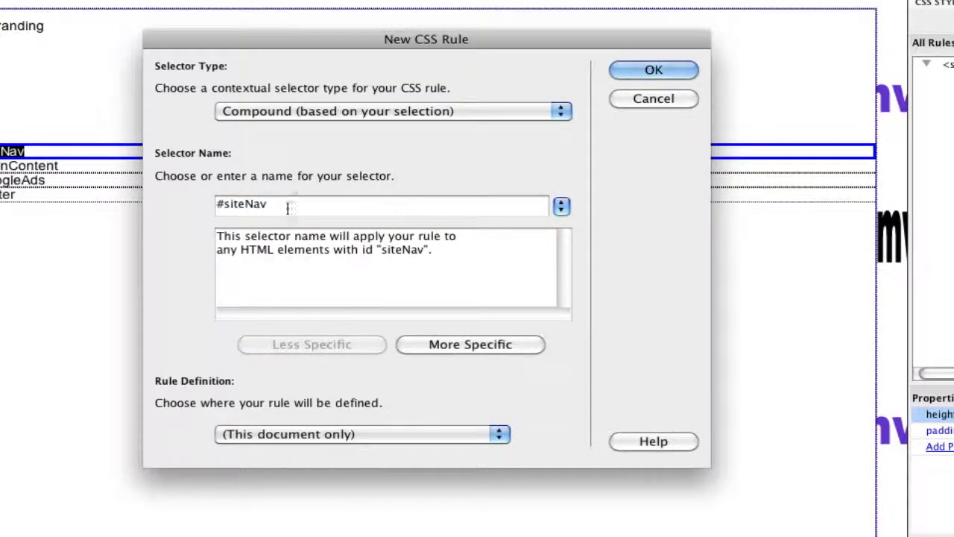
pyautogui.click(650, 75)
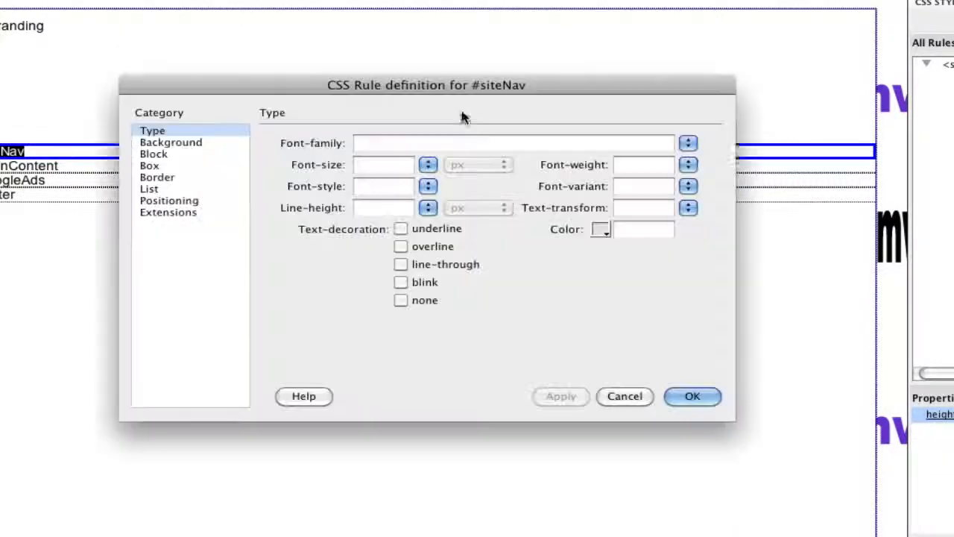
# Step: Set the #siteNav box width to 150 px and its height to 475 px, calculated as 650 minus 150 minus 25
pyautogui.click(160, 169)
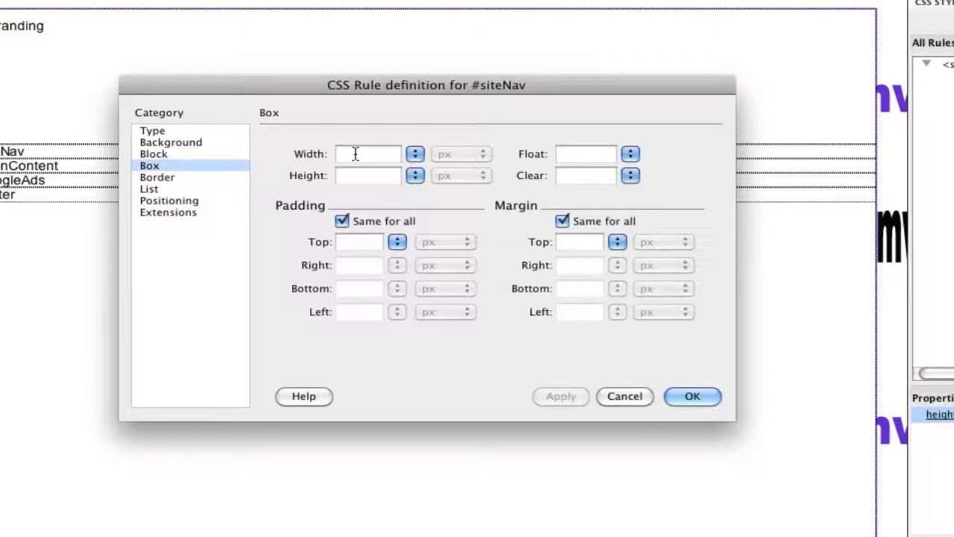
pyautogui.write('150')
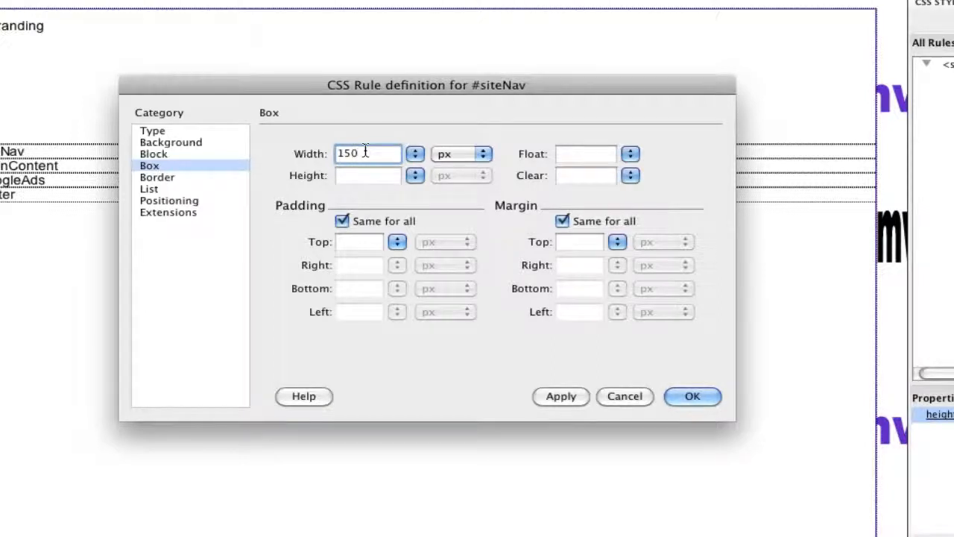
pyautogui.click(360, 177)
pyautogui.write('650-1')
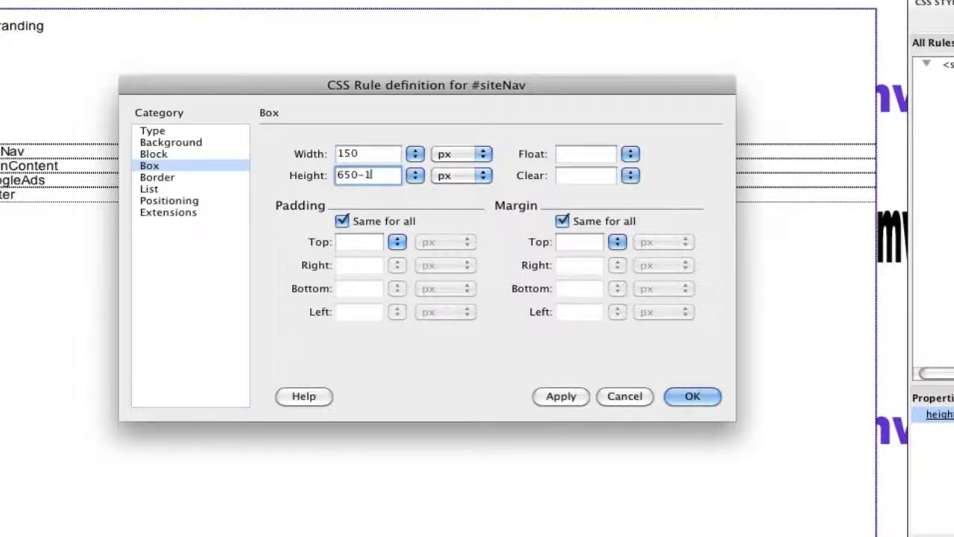
pyautogui.write('50')
pyautogui.click(389, 154)
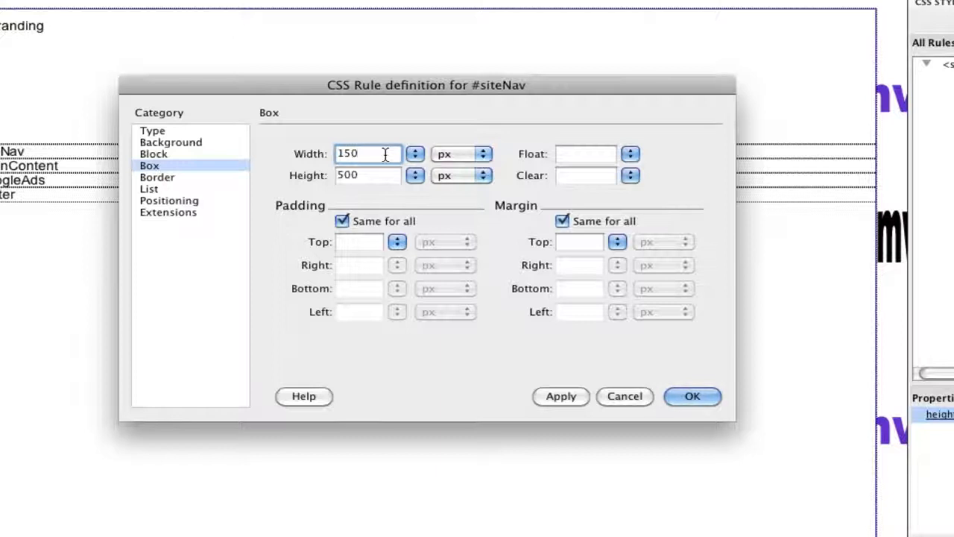
pyautogui.click(385, 175)
pyautogui.write('-25')
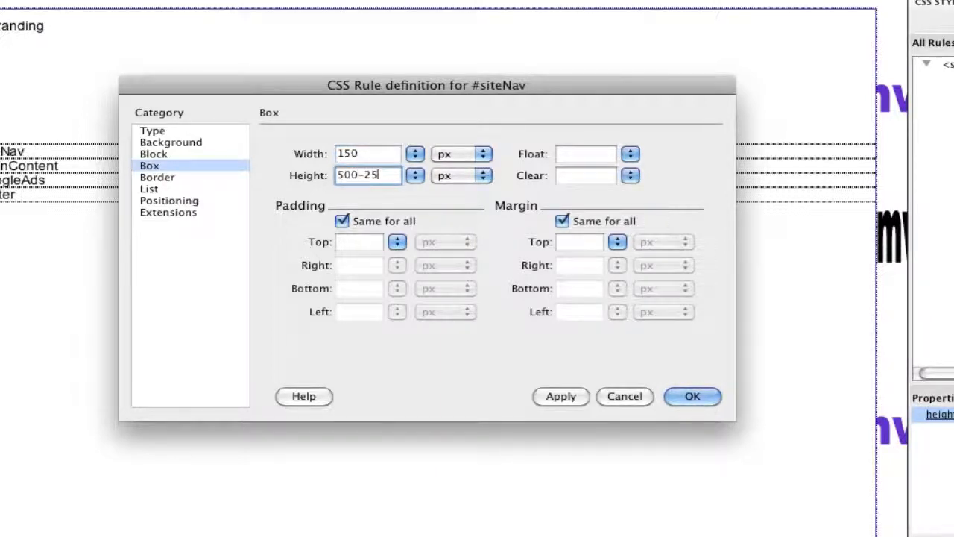
# Step: Add 5 px padding on all sides of #siteNav, reduce its width to 140 px and height to 465 px, and apply
pyautogui.click(368, 240)
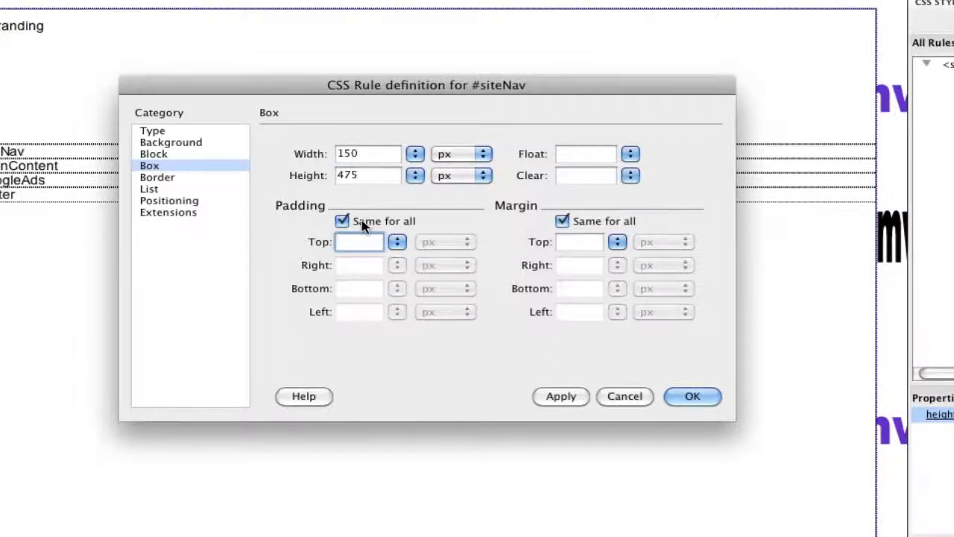
pyautogui.write('5')
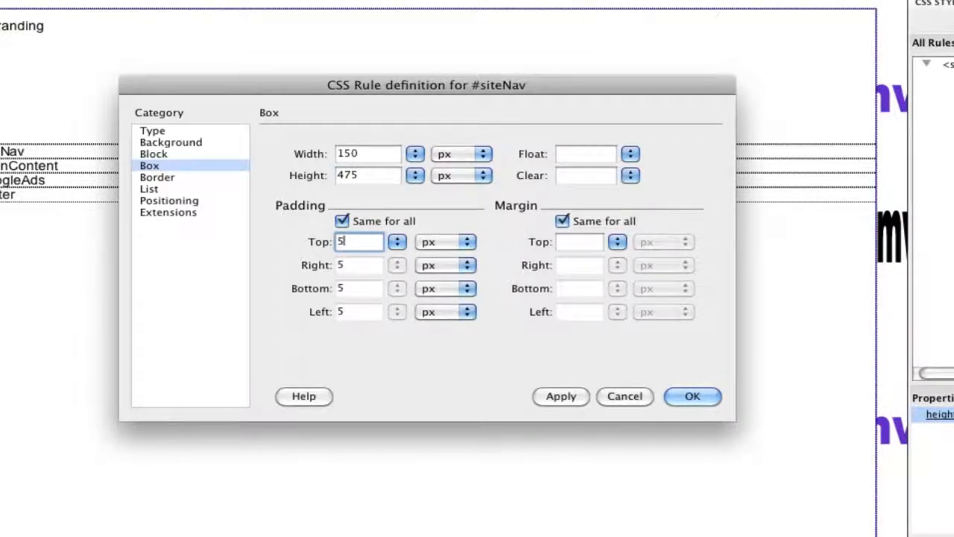
pyautogui.click(364, 153)
pyautogui.write('-10')
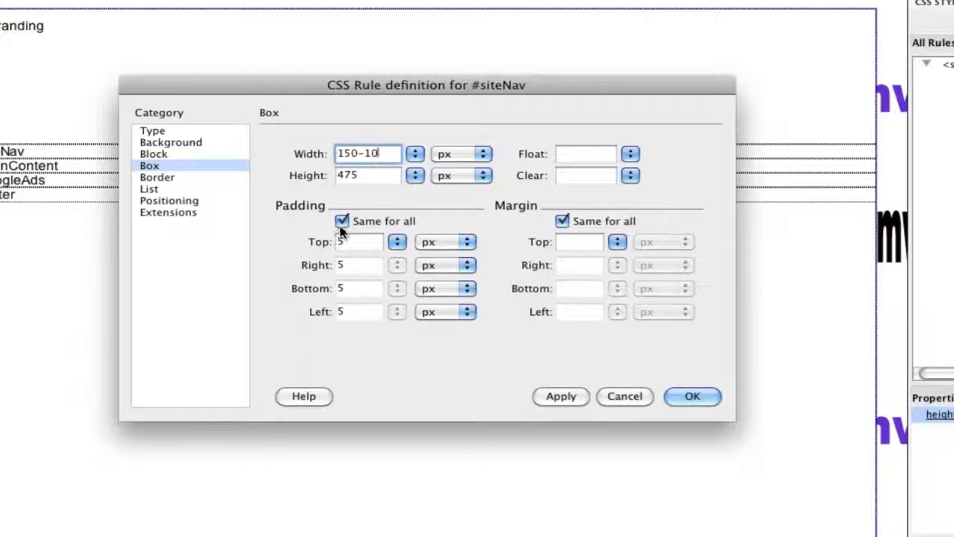
pyautogui.click(367, 175)
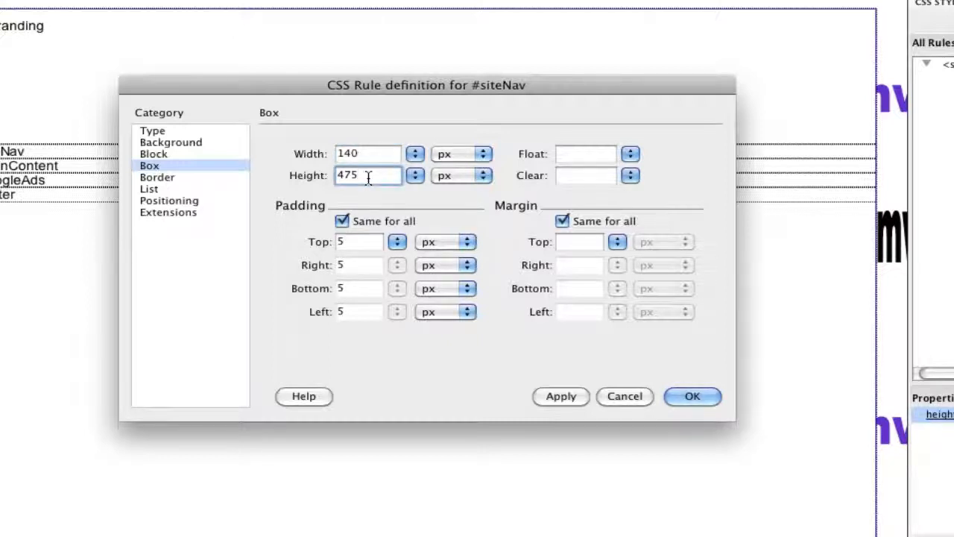
pyautogui.write('-10')
pyautogui.click(383, 153)
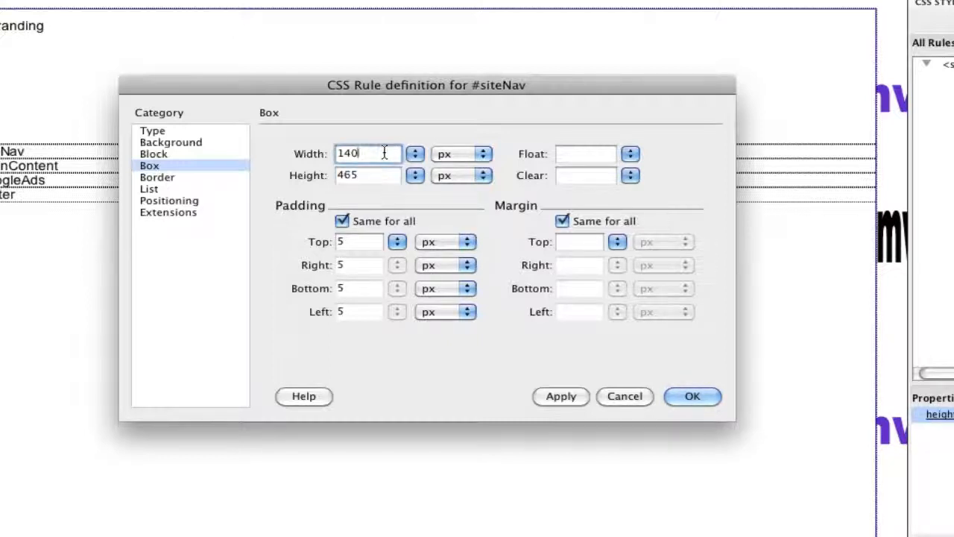
pyautogui.click(567, 397)
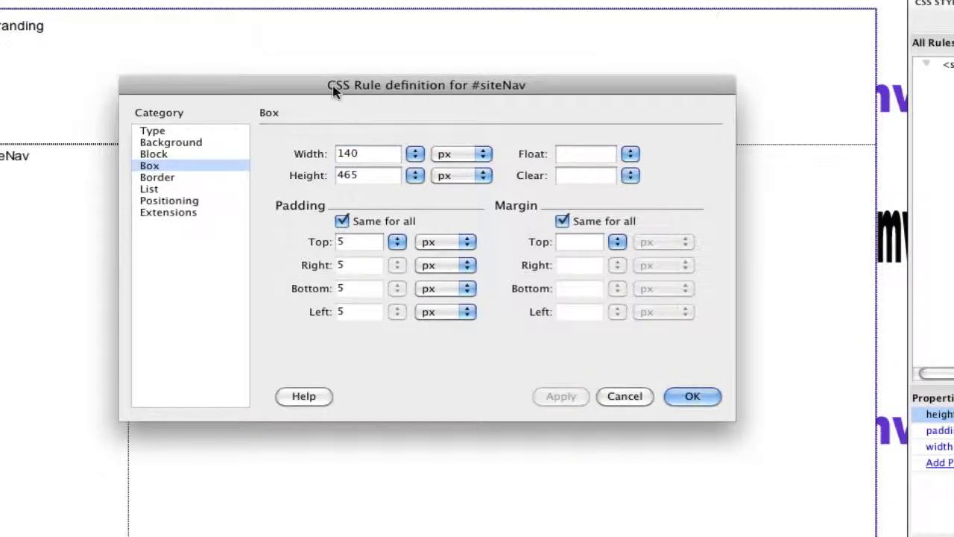
# Step: Float the siteNav box left, accept the rule, and save the page
pyautogui.moveTo(330, 85); pyautogui.dragTo(561, 136)
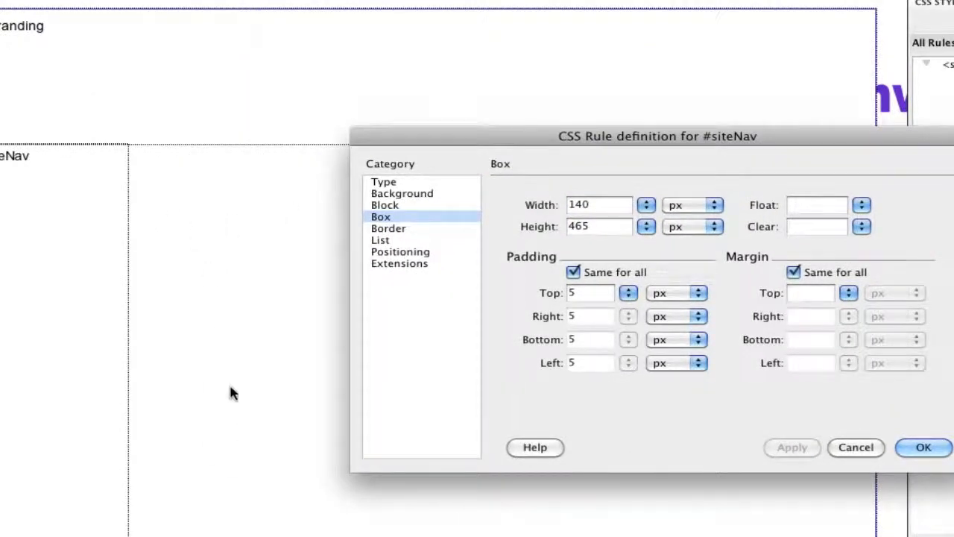
pyautogui.moveTo(526, 131); pyautogui.dragTo(312, 78)
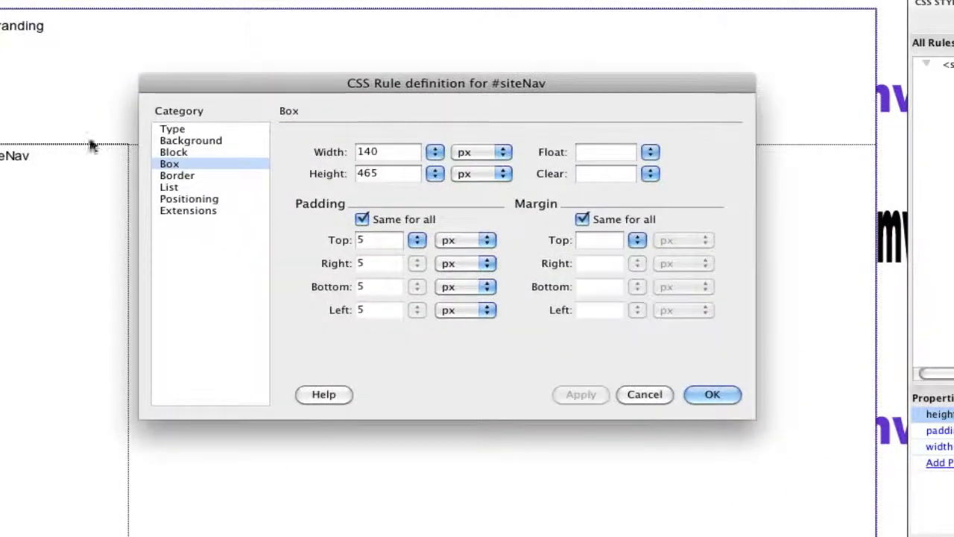
pyautogui.click(652, 153)
pyautogui.click(653, 153)
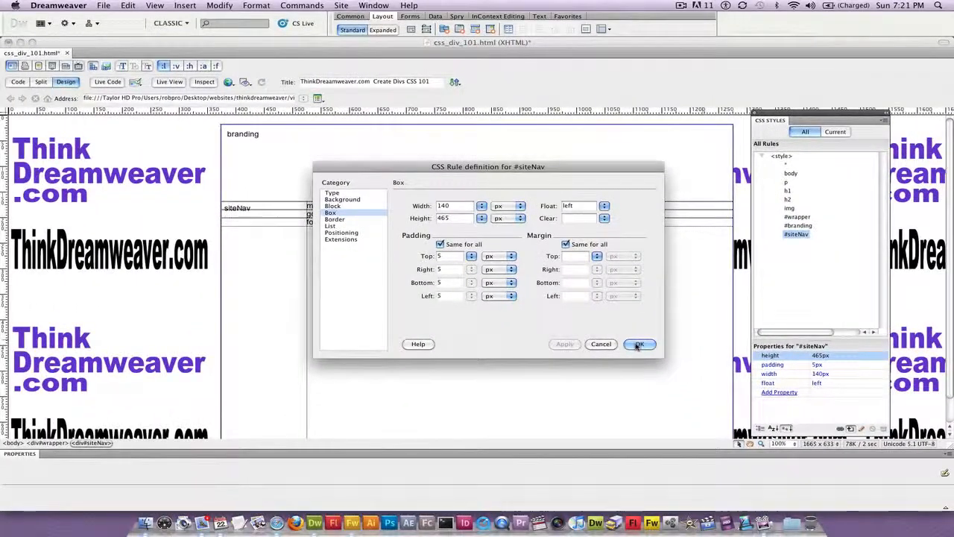
pyautogui.click(678, 371)
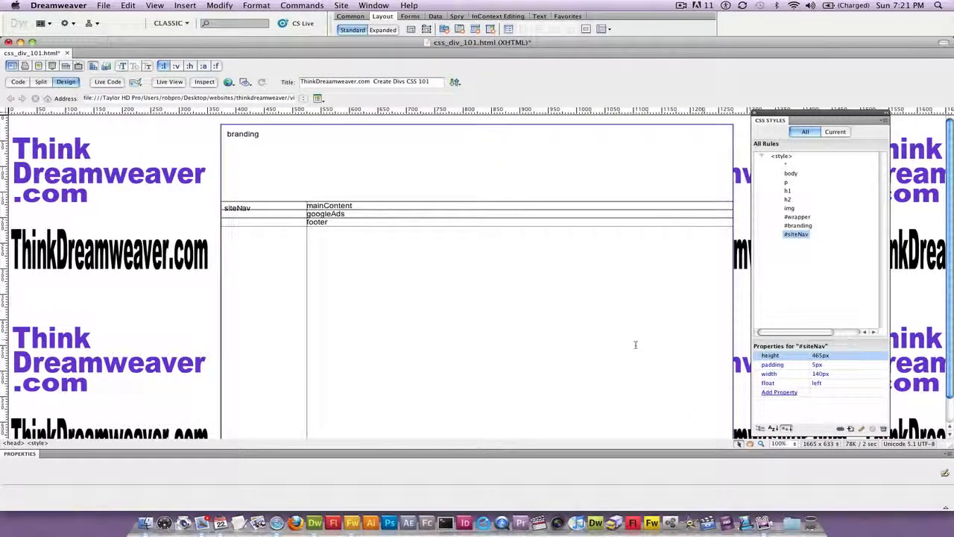
pyautogui.press('super+s')
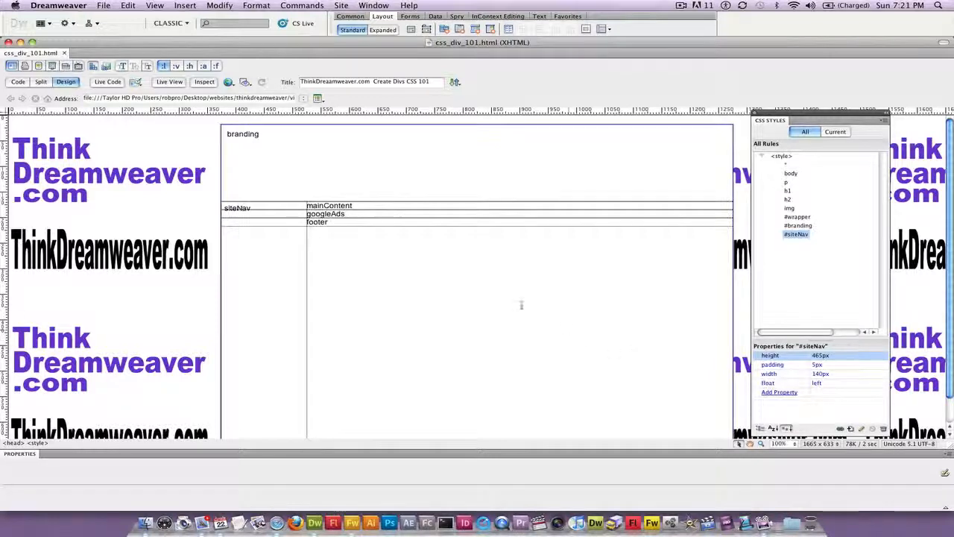
# Step: Create a new CSS rule for the mainContent div using the less specific selector #mainContent
pyautogui.click(329, 206)
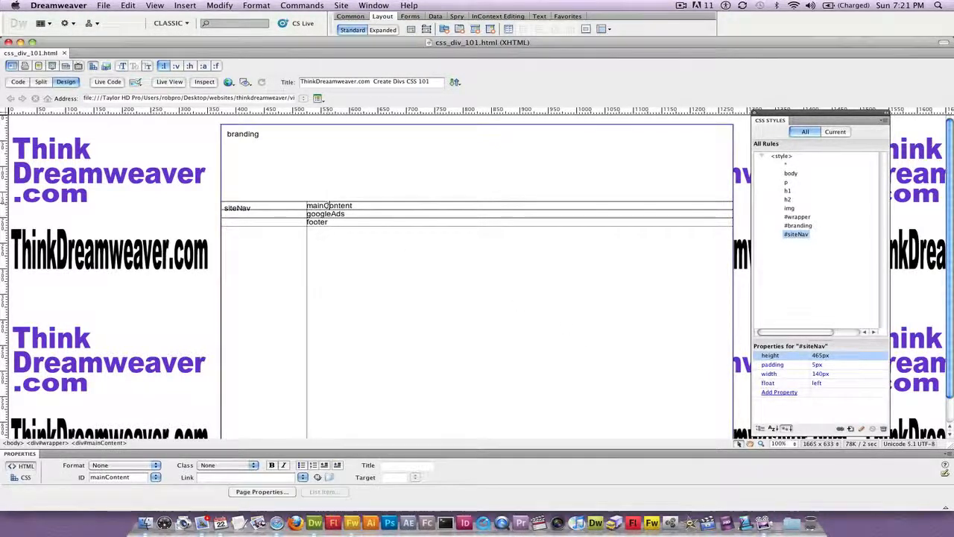
pyautogui.click(100, 443)
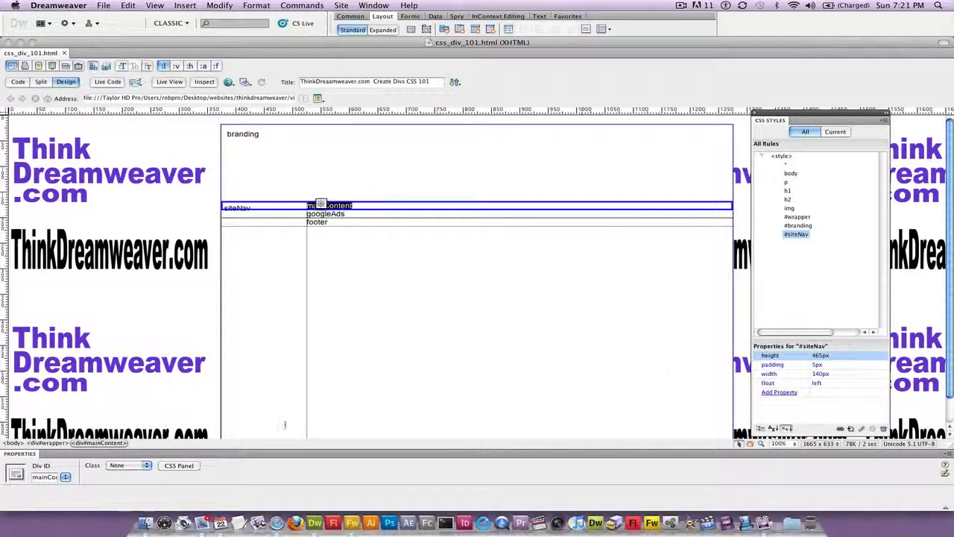
pyautogui.click(851, 430)
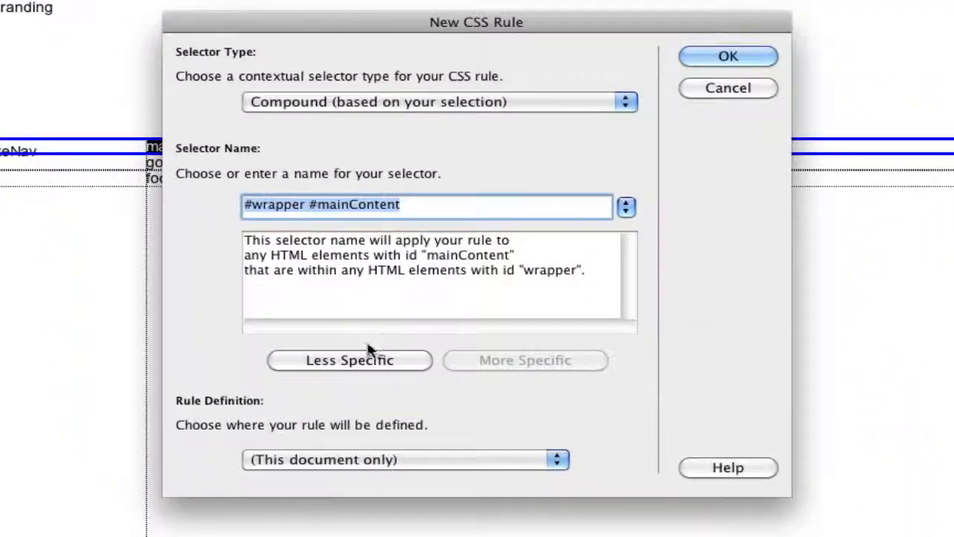
pyautogui.click(421, 318)
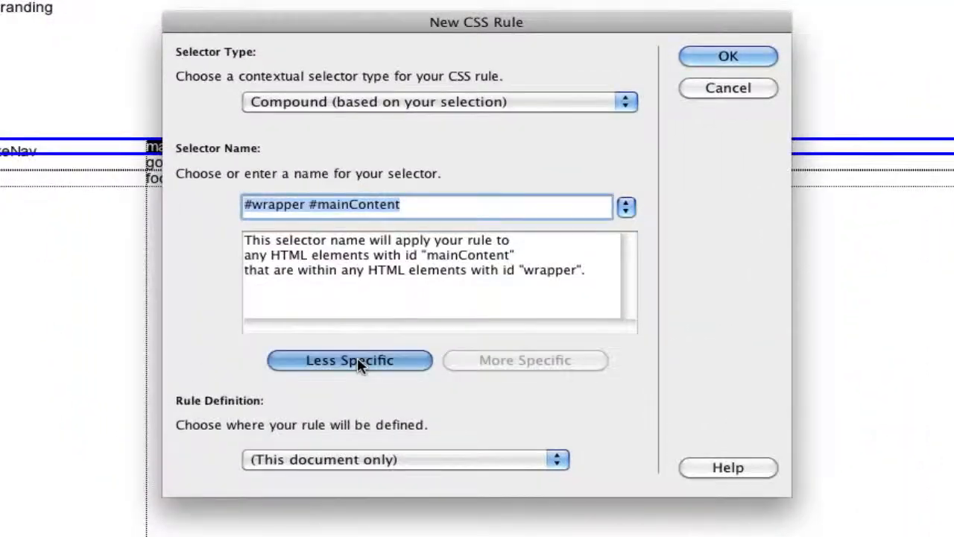
pyautogui.click(714, 64)
# Step: Set the #mainContent box width to 550 px, calculated as 900 minus 150 minus 200
pyautogui.click(191, 163)
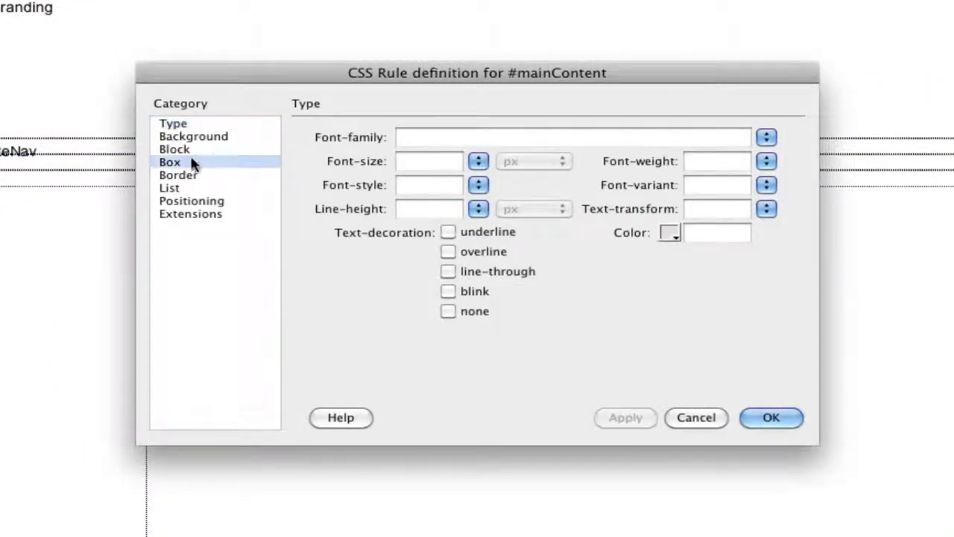
pyautogui.moveTo(360, 76); pyautogui.dragTo(390, 281)
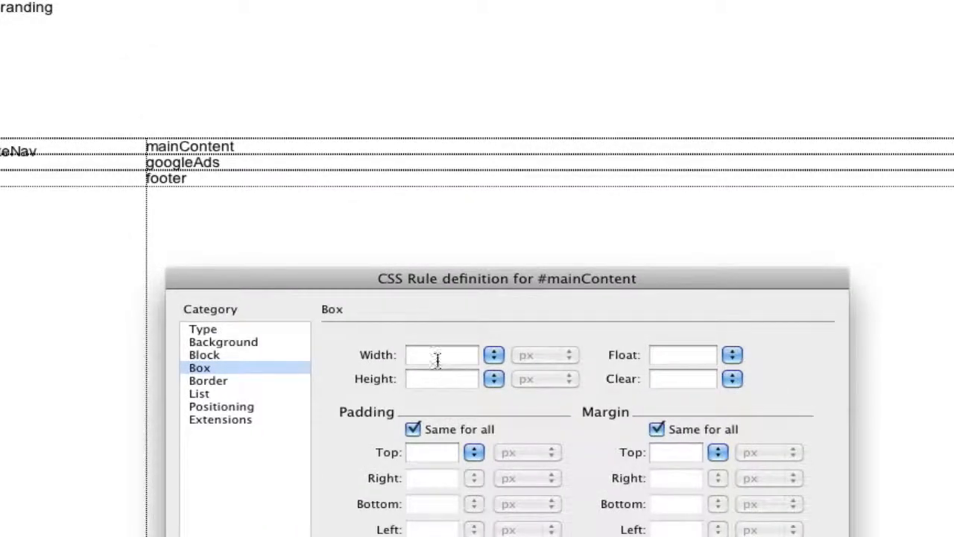
pyautogui.click(440, 355)
pyautogui.write('900')
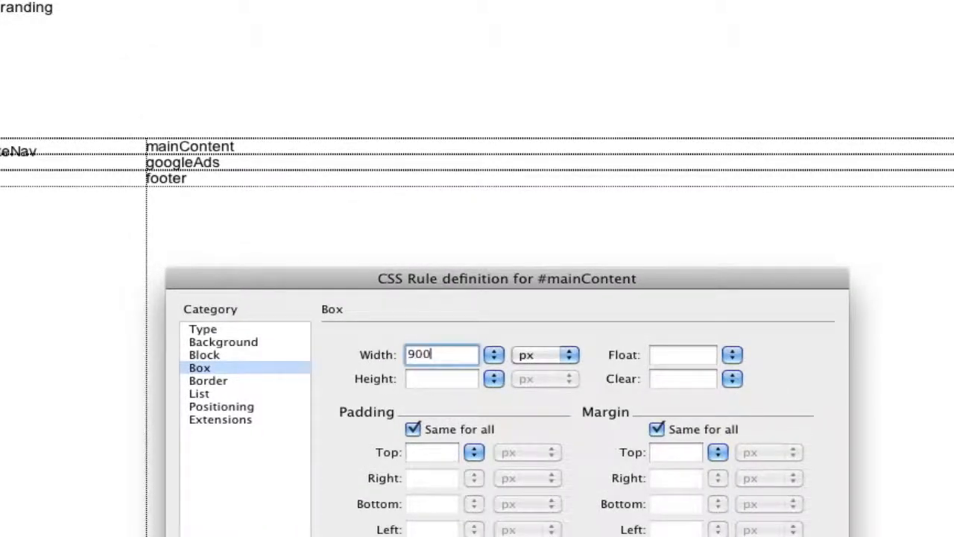
pyautogui.write('-150')
pyautogui.press('Tab')
pyautogui.click(454, 353)
pyautogui.write('-200')
pyautogui.press('Tab')
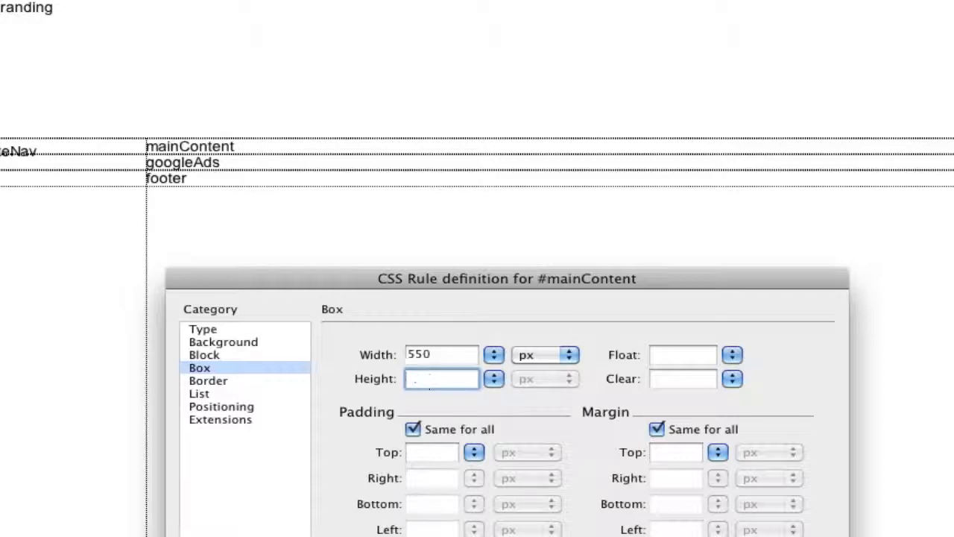
# Step: Set the #mainContent box height to 475 px, calculated as 650 minus 150 minus 25
pyautogui.write('650-150')
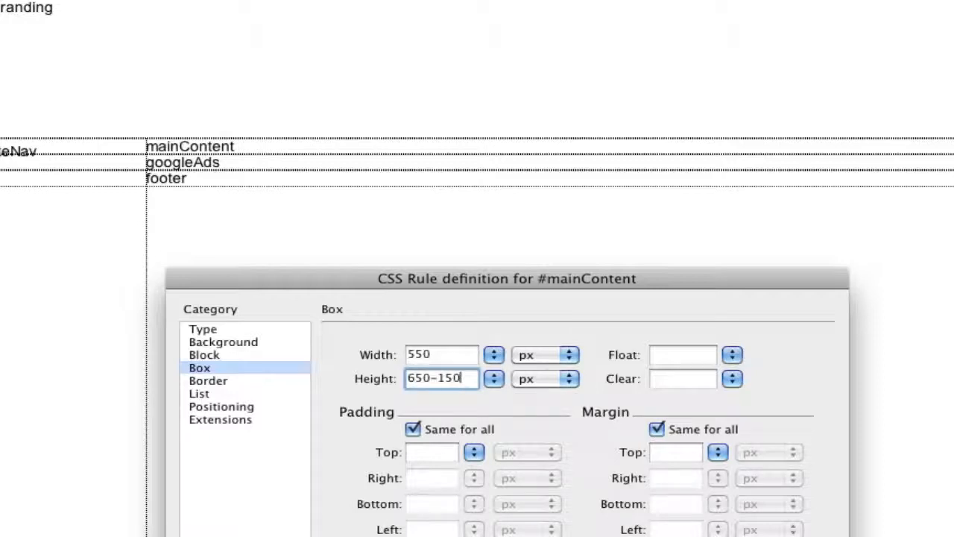
pyautogui.click(447, 356)
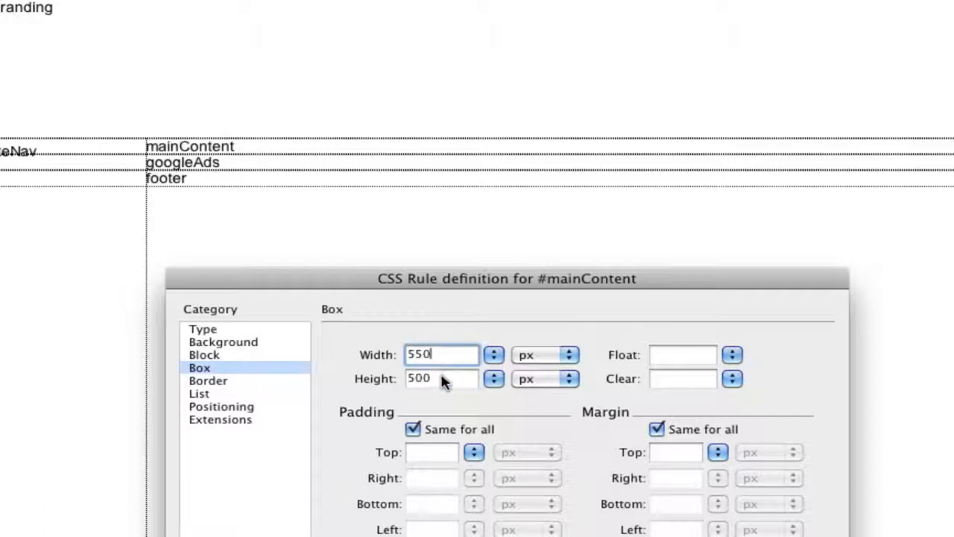
pyautogui.click(441, 380)
pyautogui.write('-25')
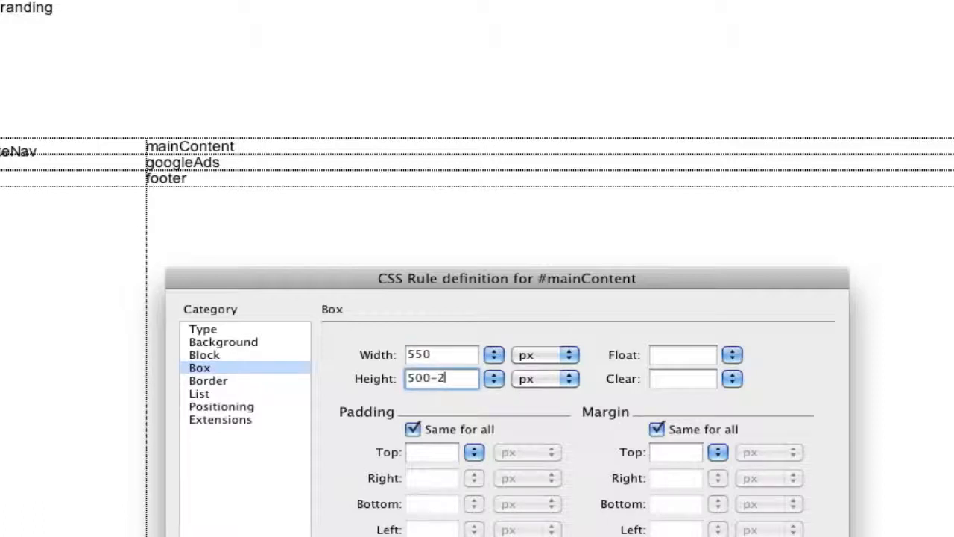
pyautogui.click(447, 356)
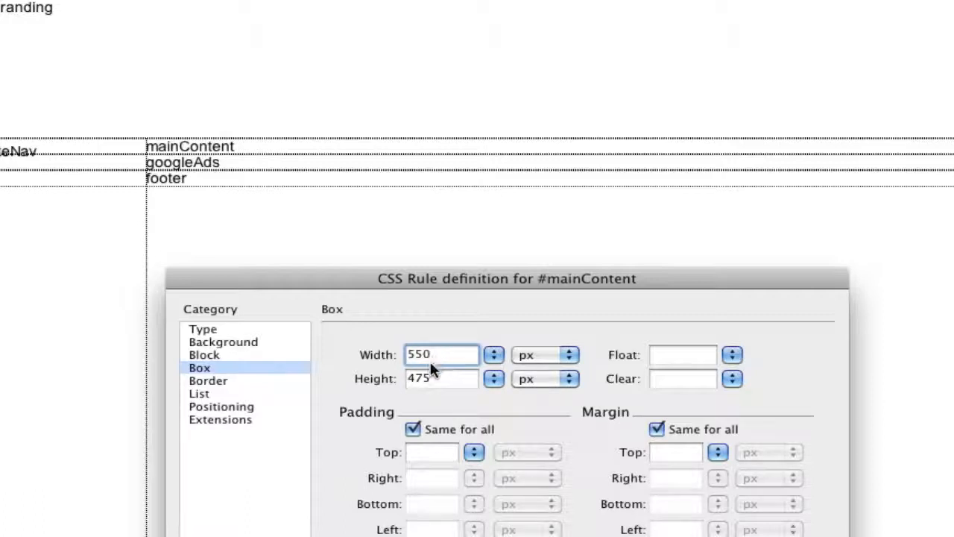
# Step: Add 33 px padding on all sides of #mainContent and subtract 66 from both dimensions, giving 484 px width and 409 px height
pyautogui.click(430, 452)
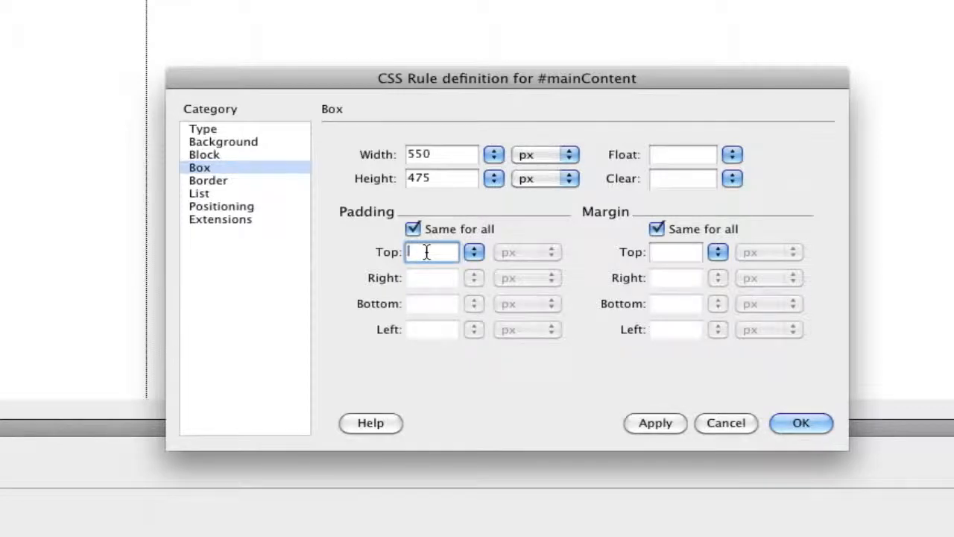
pyautogui.write('33')
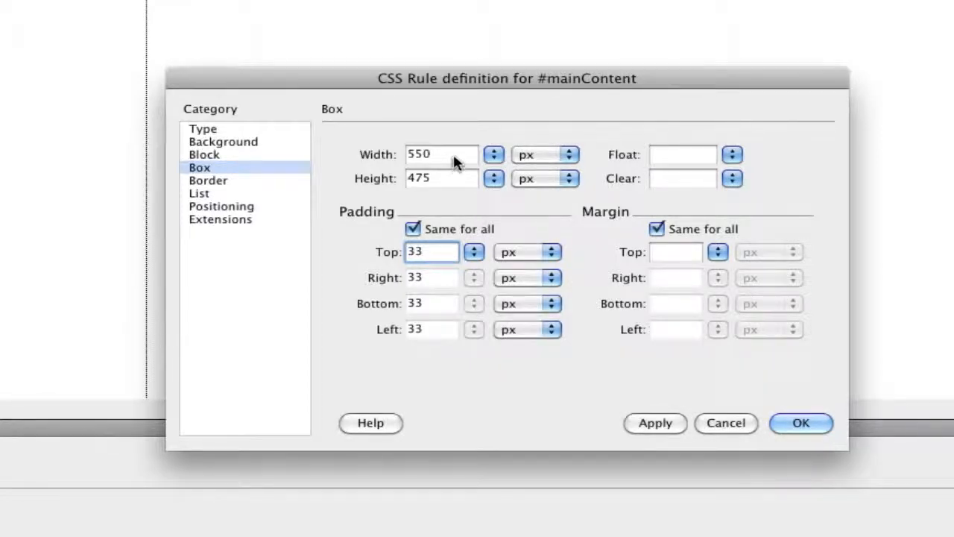
pyautogui.click(454, 155)
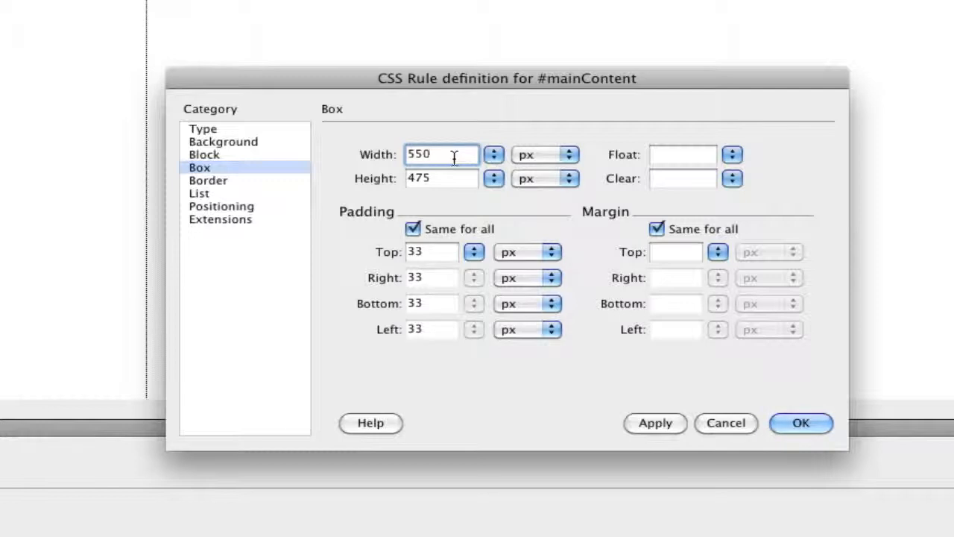
pyautogui.write('-66')
pyautogui.click(451, 178)
pyautogui.write('-')
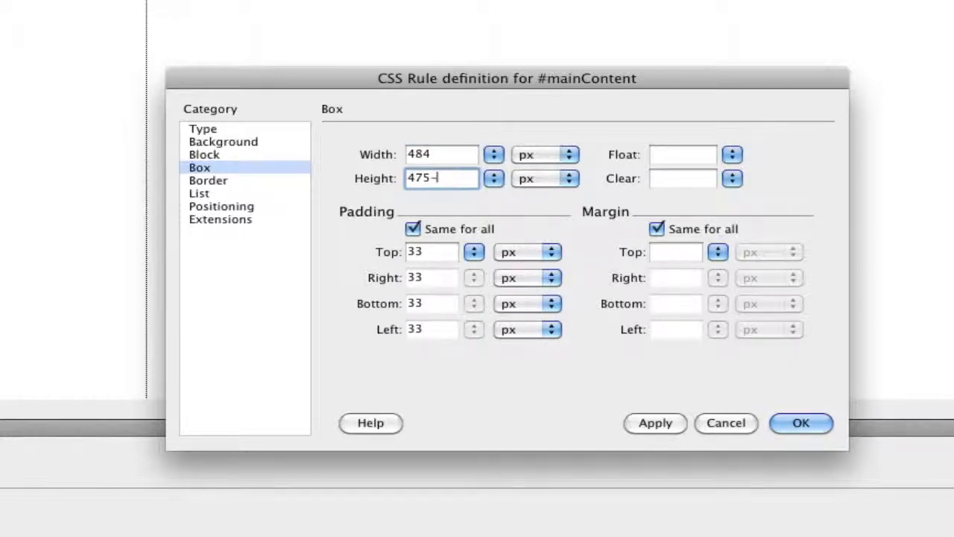
pyautogui.write('66')
pyautogui.click(465, 154)
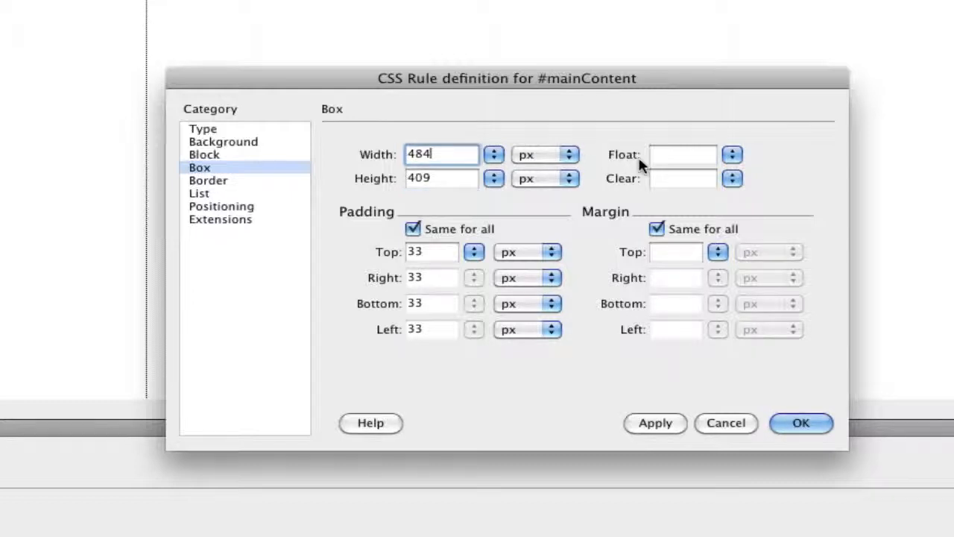
# Step: Float the #mainContent box left, apply the setting, and accept the rule
pyautogui.click(733, 154)
pyautogui.click(735, 155)
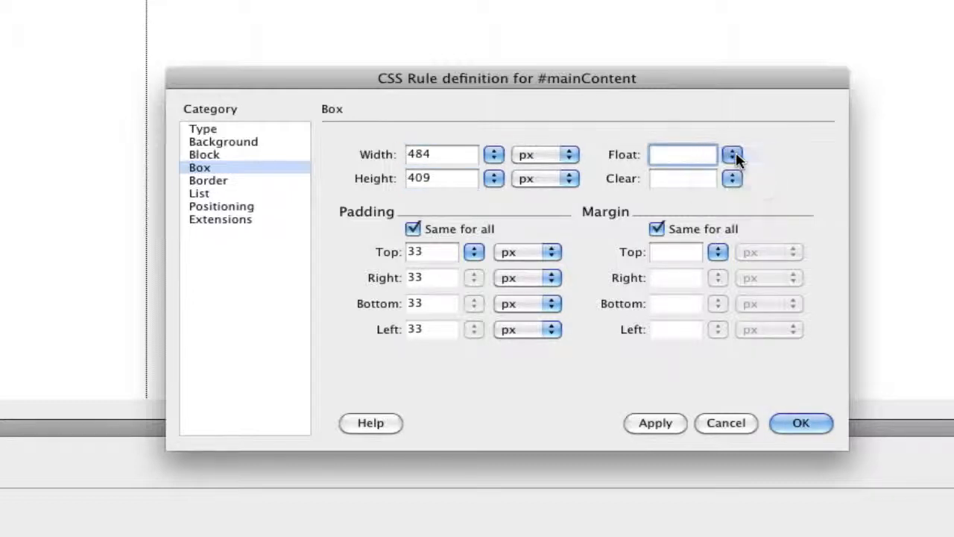
pyautogui.click(653, 422)
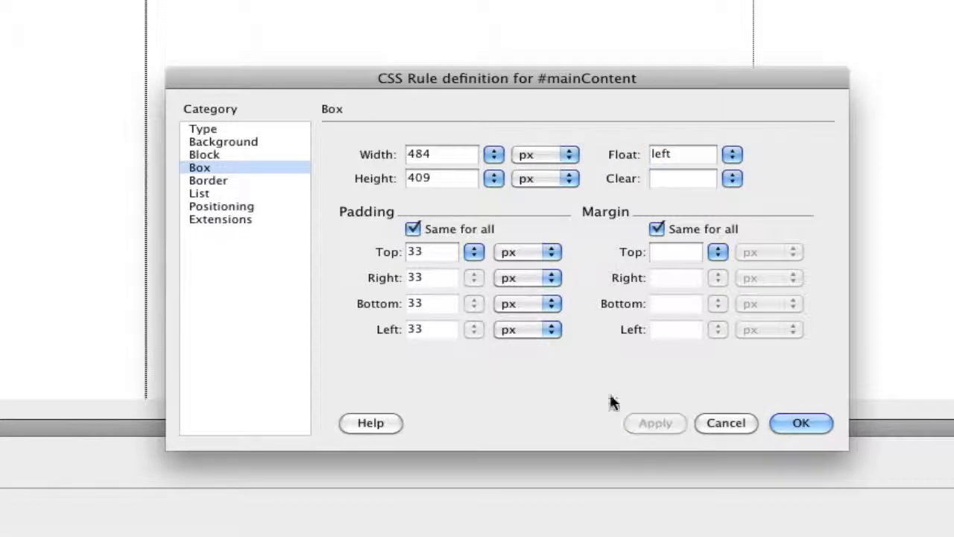
pyautogui.click(796, 421)
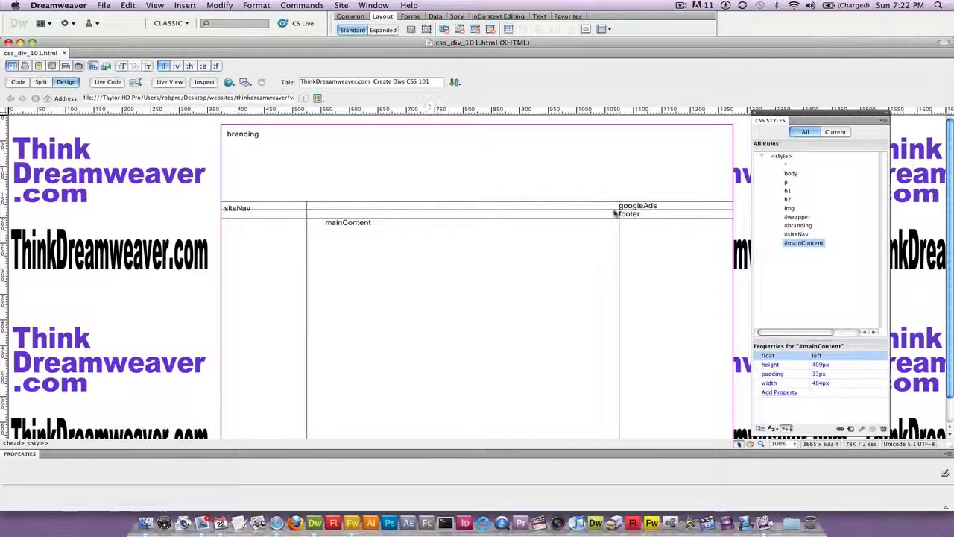
# Step: Create a new CSS rule for the googleAds div using the less specific selector #googleAds
pyautogui.click(643, 210)
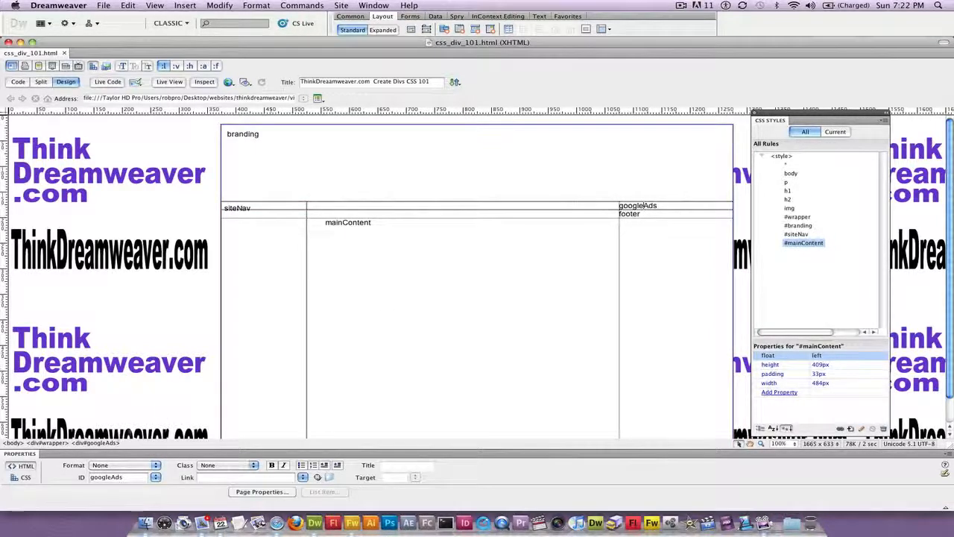
pyautogui.click(96, 443)
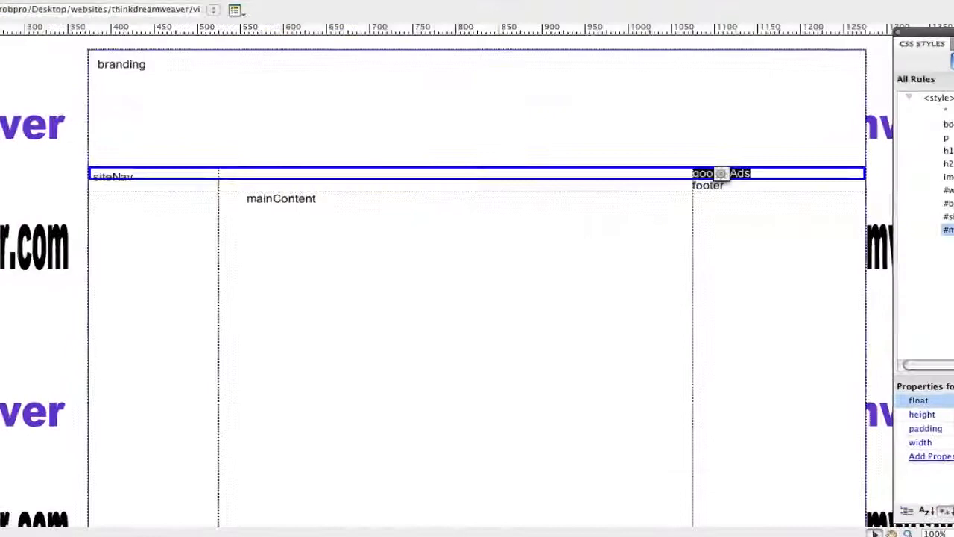
pyautogui.click(850, 430)
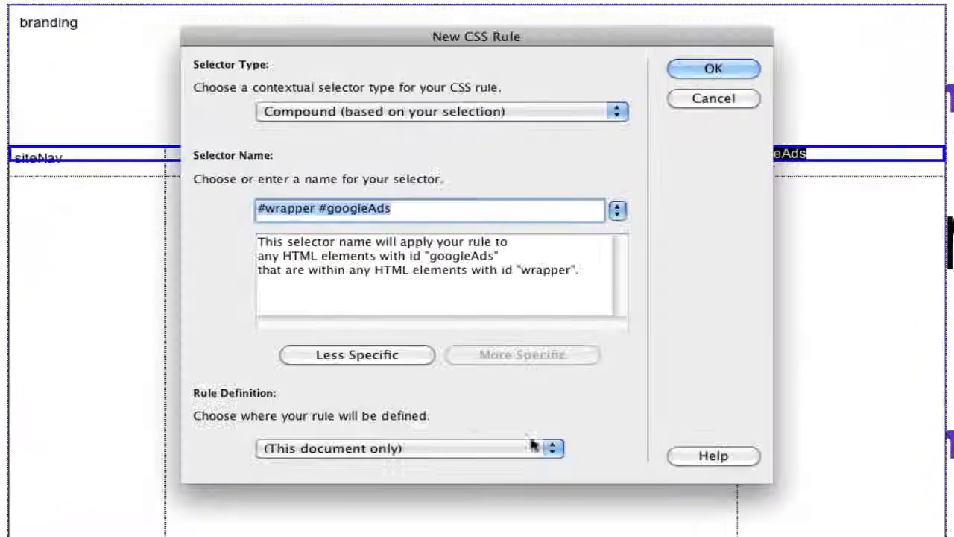
pyautogui.click(379, 358)
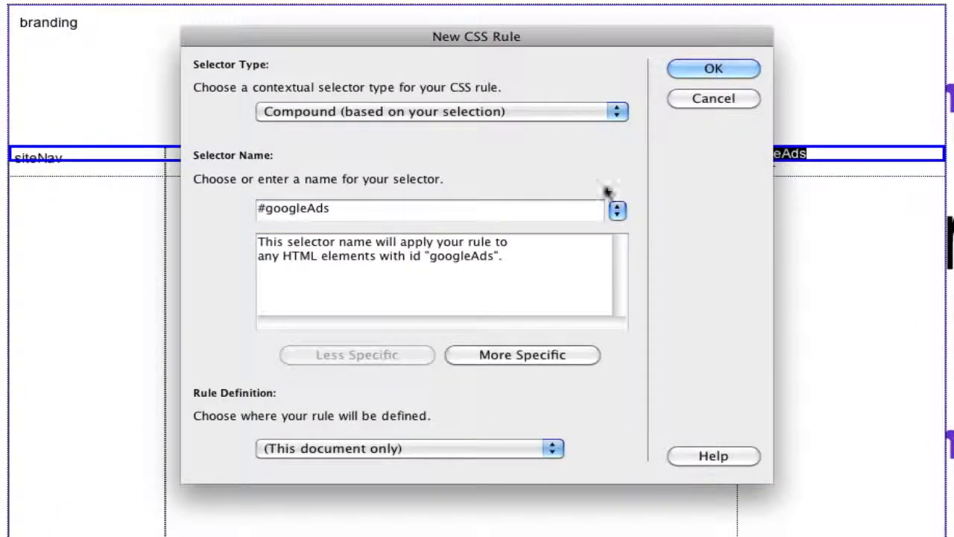
pyautogui.click(700, 74)
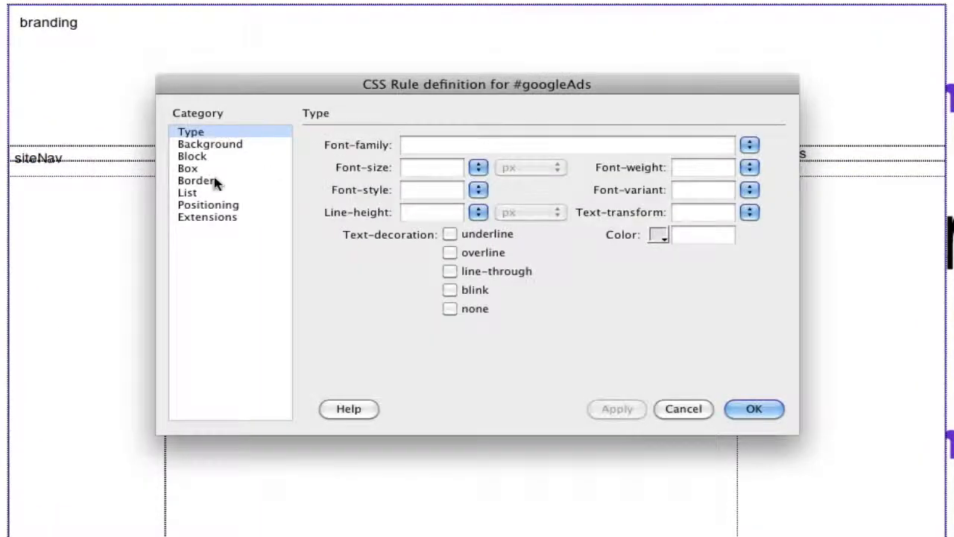
# Step: Move the rule definition dialog clear of the googleAds div and set the #googleAds box width to 200 px
pyautogui.click(206, 169)
pyautogui.moveTo(322, 97); pyautogui.dragTo(171, 230)
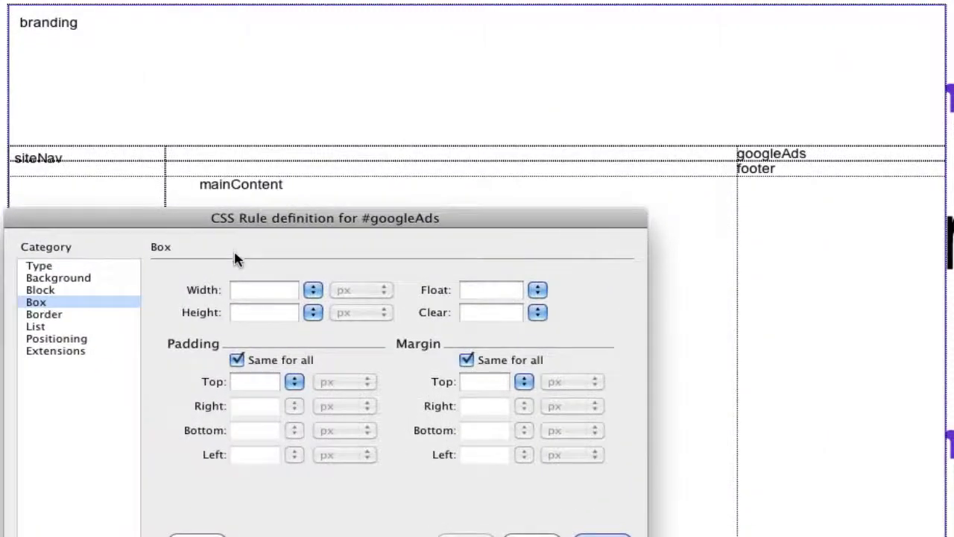
pyautogui.click(251, 289)
pyautogui.write('20')
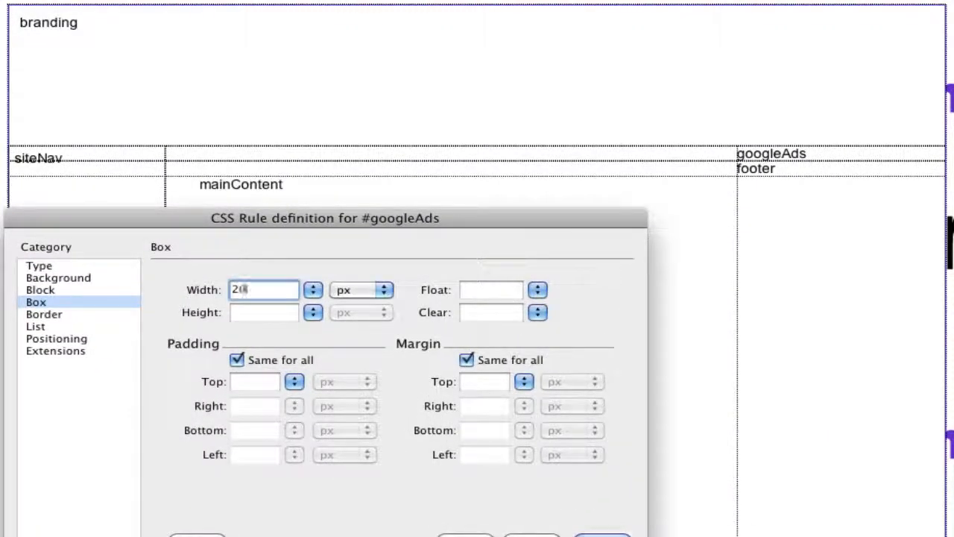
pyautogui.write('0')
# Step: Add 10 px padding on all sides of #googleAds and reduce its width by 20 to 180 px, leaving the height empty
pyautogui.click(243, 381)
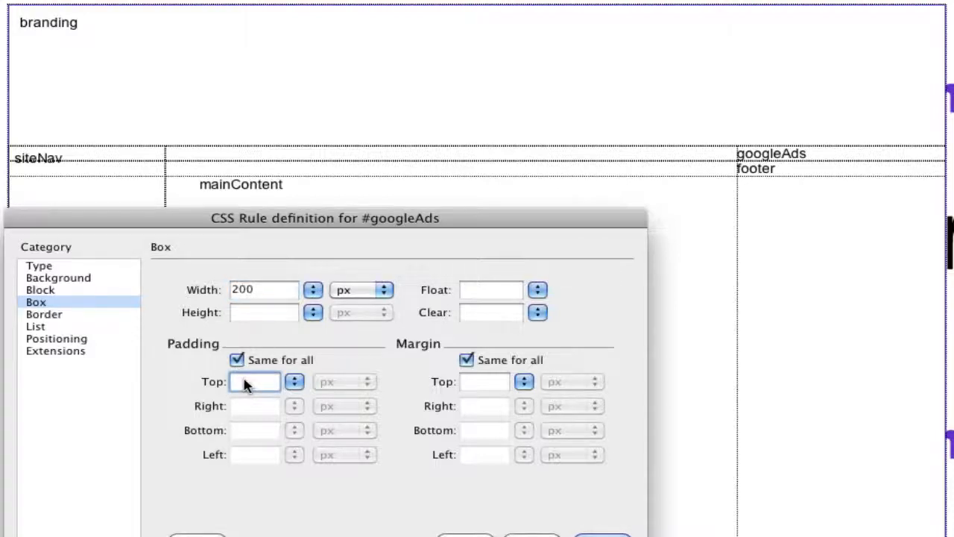
pyautogui.write('10')
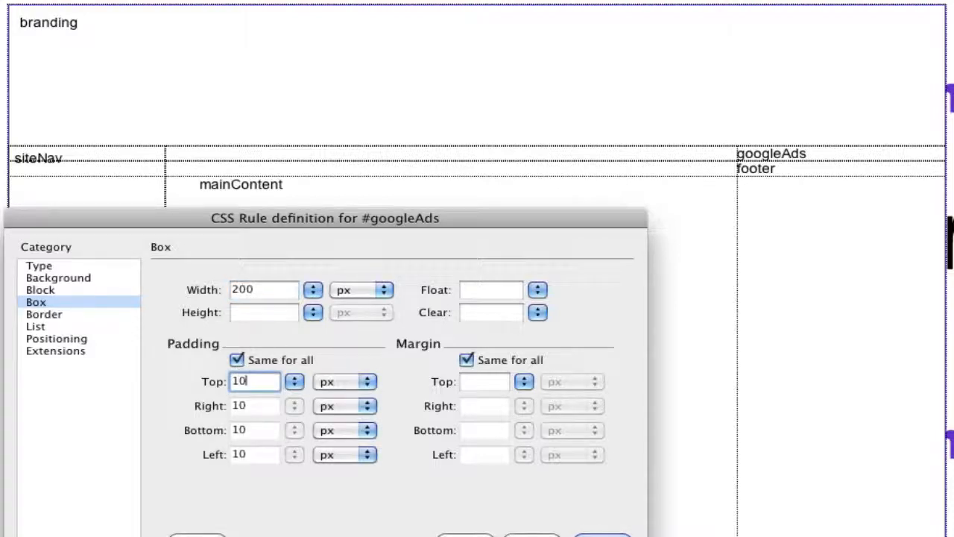
pyautogui.click(271, 292)
pyautogui.write('-20')
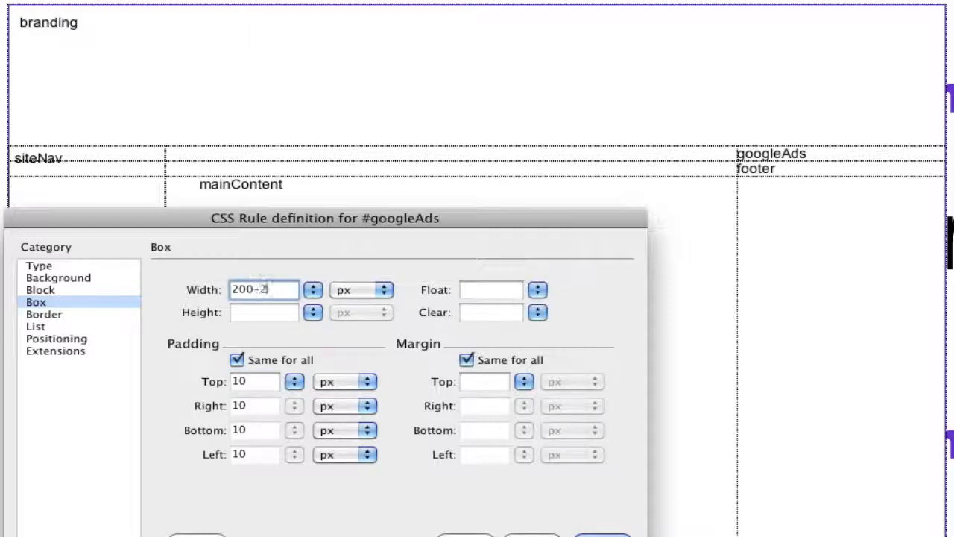
pyautogui.click(273, 317)
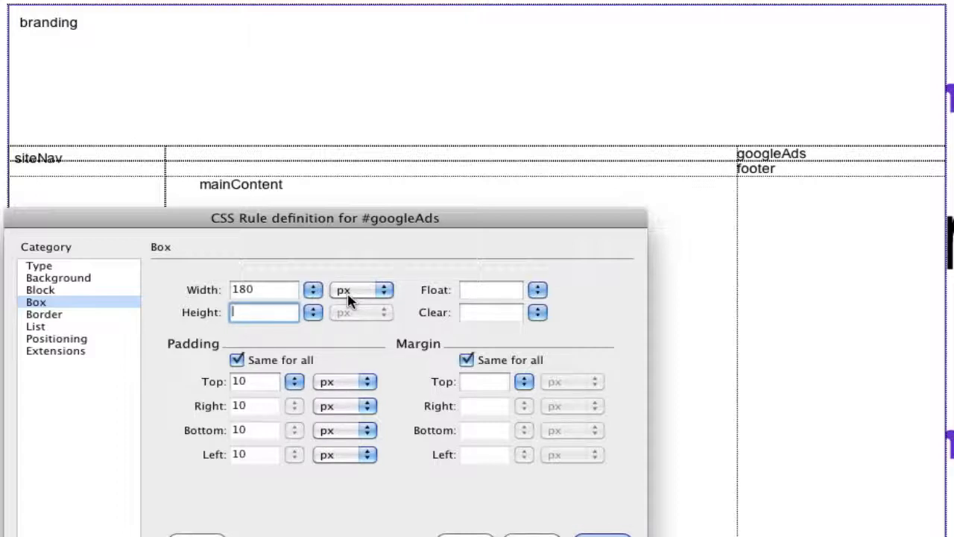
# Step: Float the #googleAds box right, apply the setting, and accept the rule
pyautogui.click(536, 290)
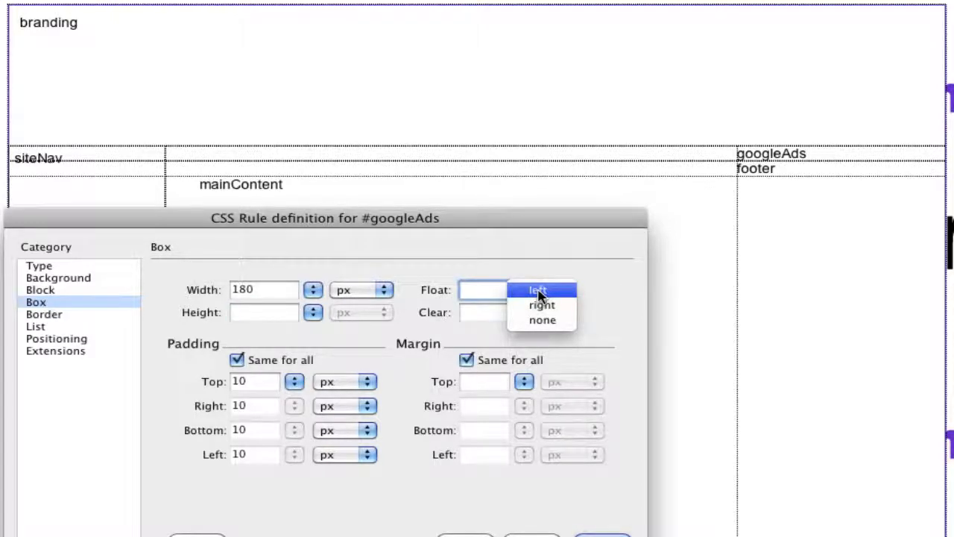
pyautogui.click(539, 304)
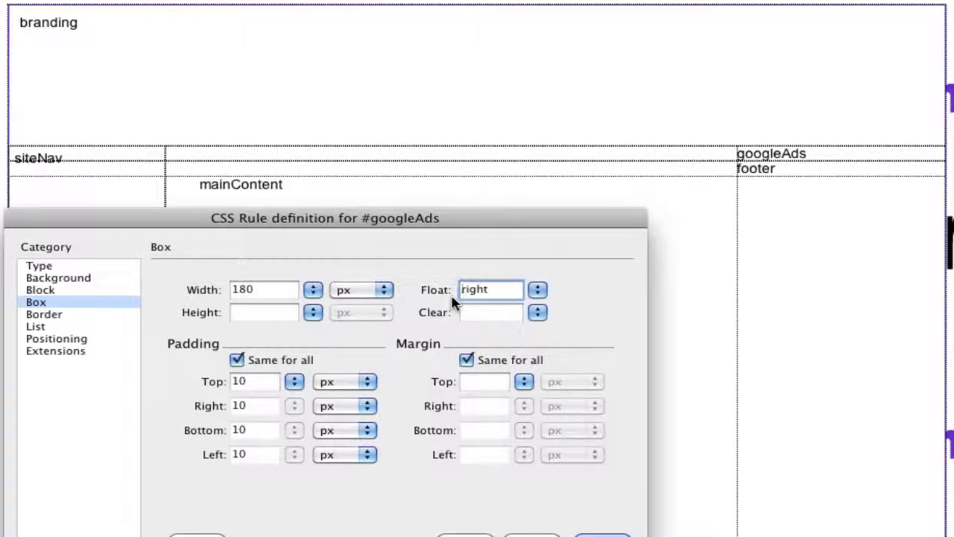
pyautogui.click(596, 533)
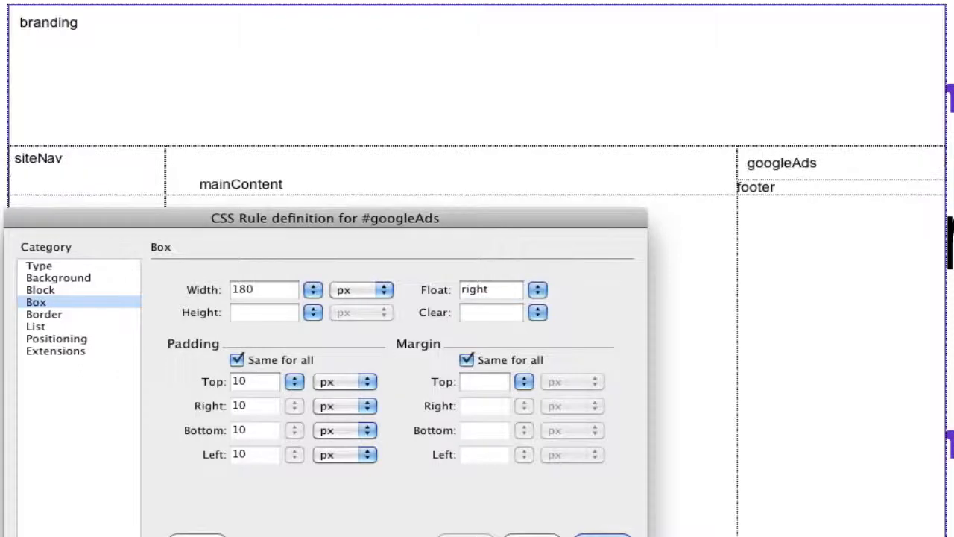
pyautogui.click(601, 535)
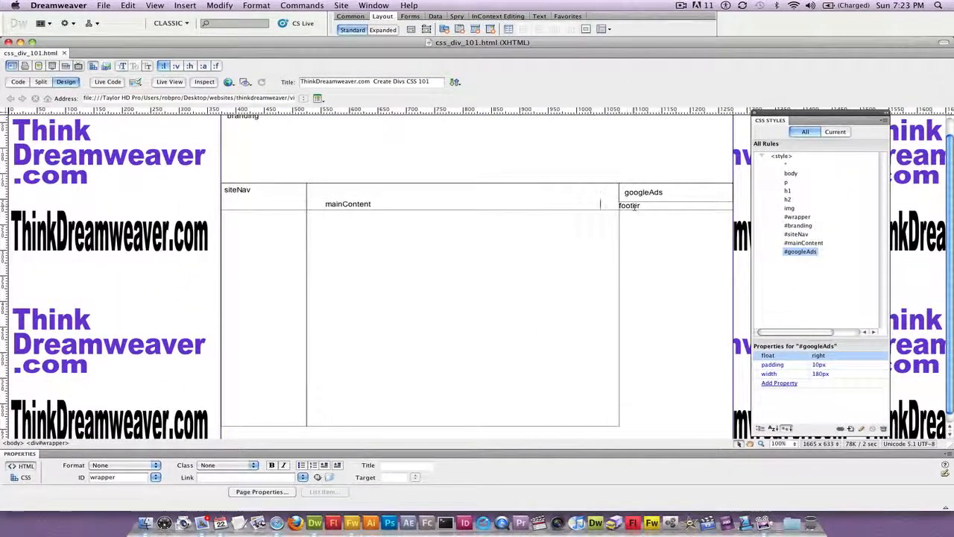
# Step: Create a new CSS rule for the footer div using the less specific selector #footer
pyautogui.click(634, 208)
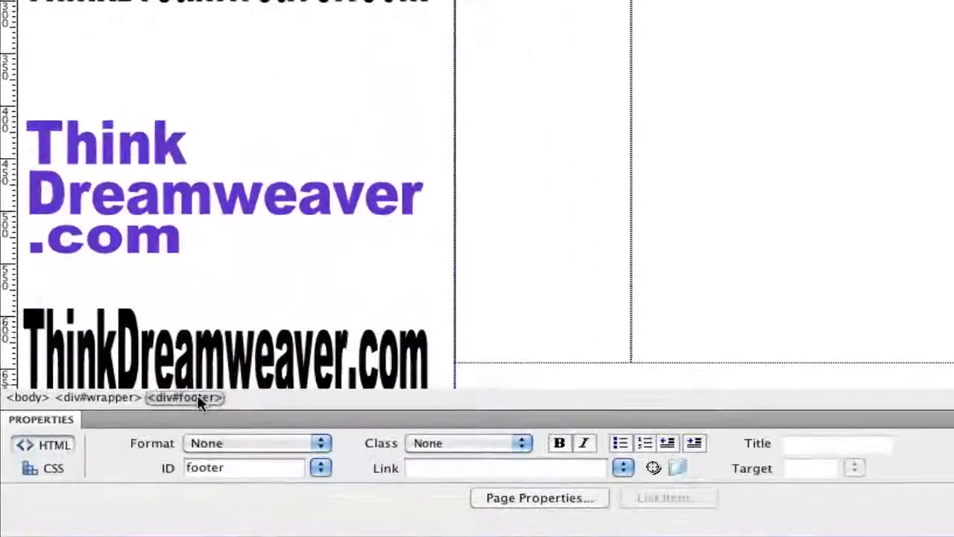
pyautogui.click(199, 399)
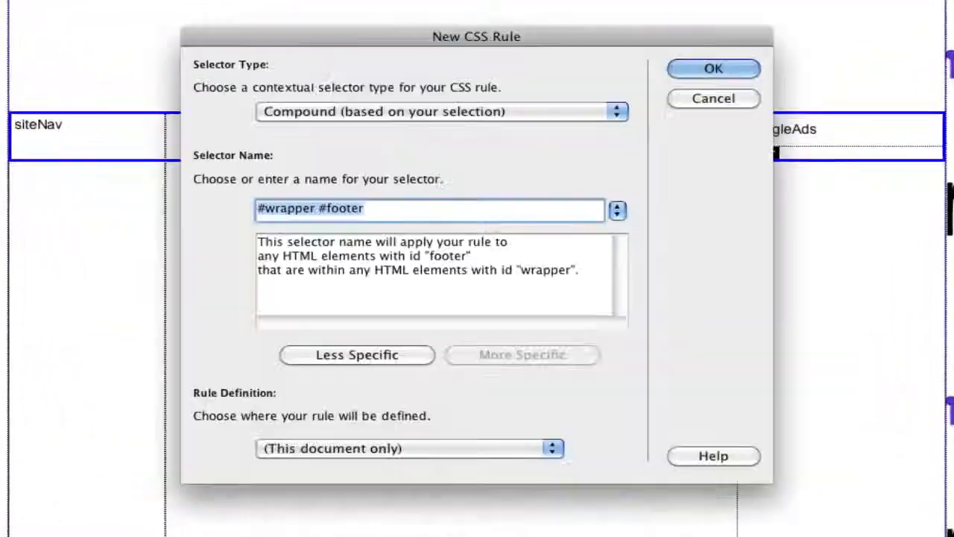
pyautogui.click(376, 356)
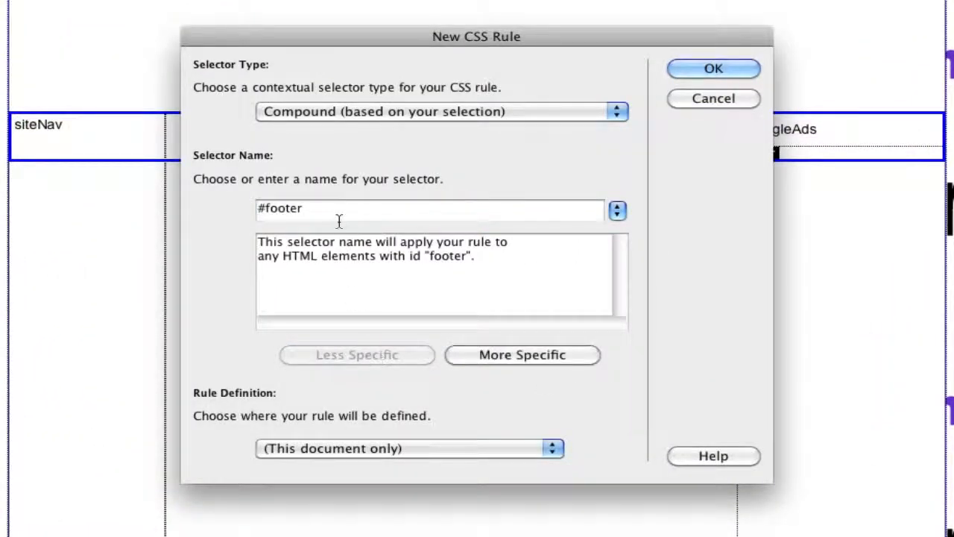
pyautogui.click(701, 72)
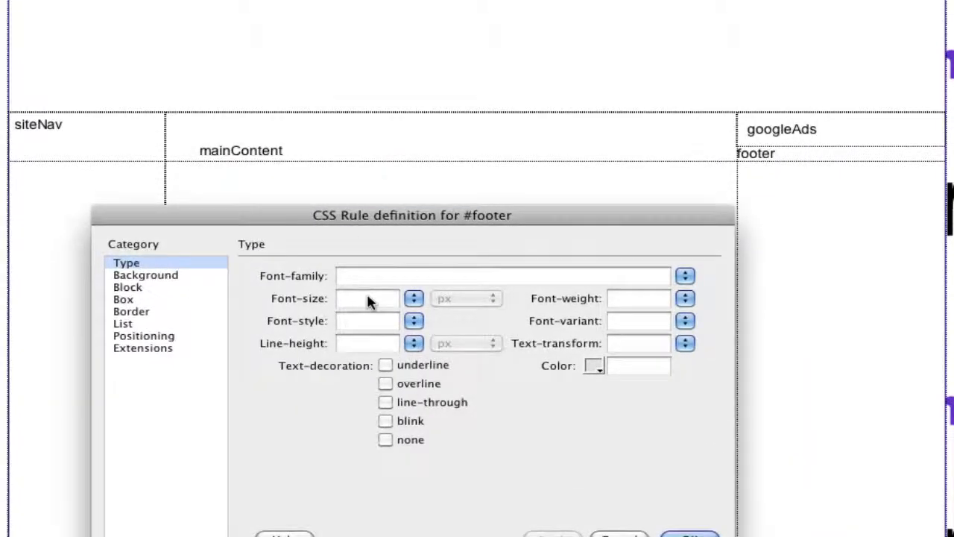
# Step: Set the #footer text to a 9 px font size and white color #FFF
pyautogui.click(370, 300)
pyautogui.write('9')
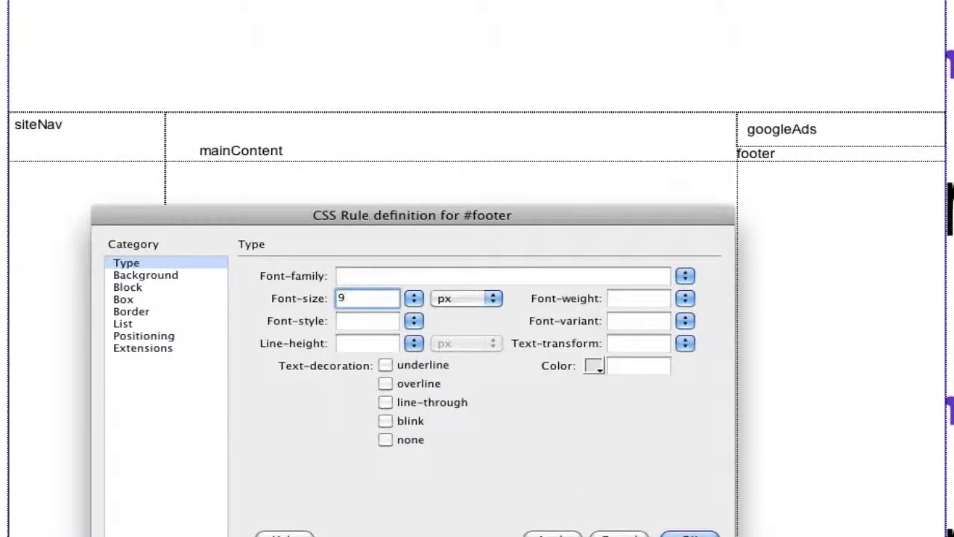
pyautogui.click(595, 366)
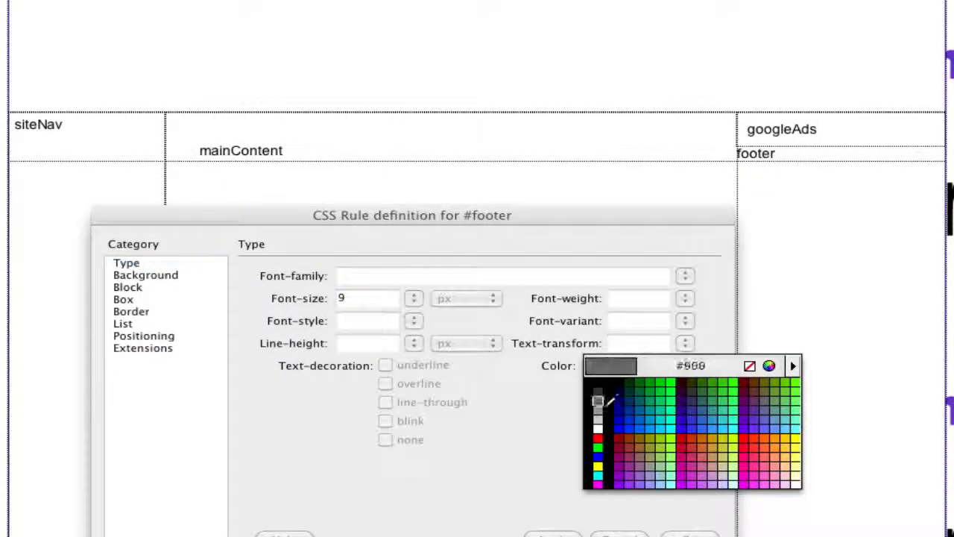
pyautogui.click(598, 426)
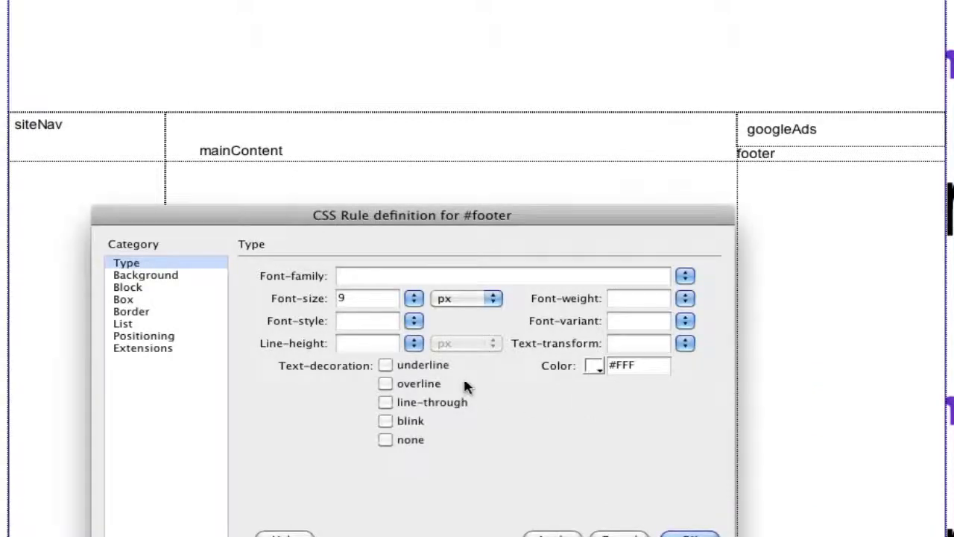
# Step: Give the #footer rule a black #000 background color
pyautogui.click(168, 275)
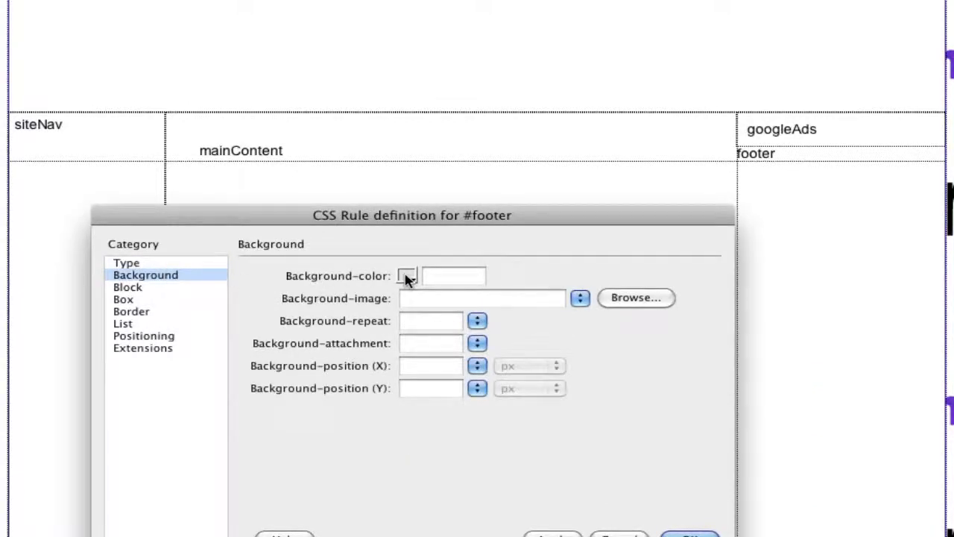
pyautogui.click(406, 276)
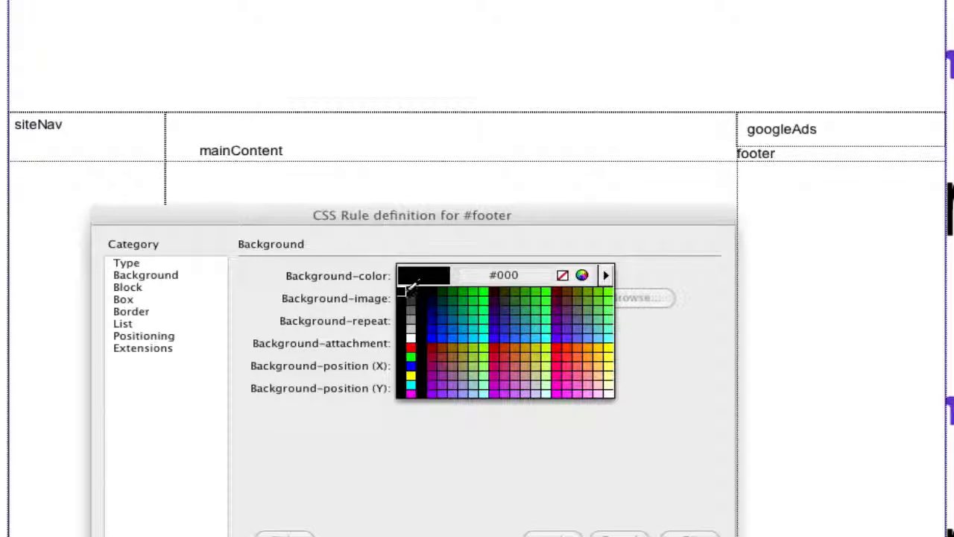
pyautogui.click(406, 287)
# Step: Set the line height of the #footer text to 25 px
pyautogui.click(163, 266)
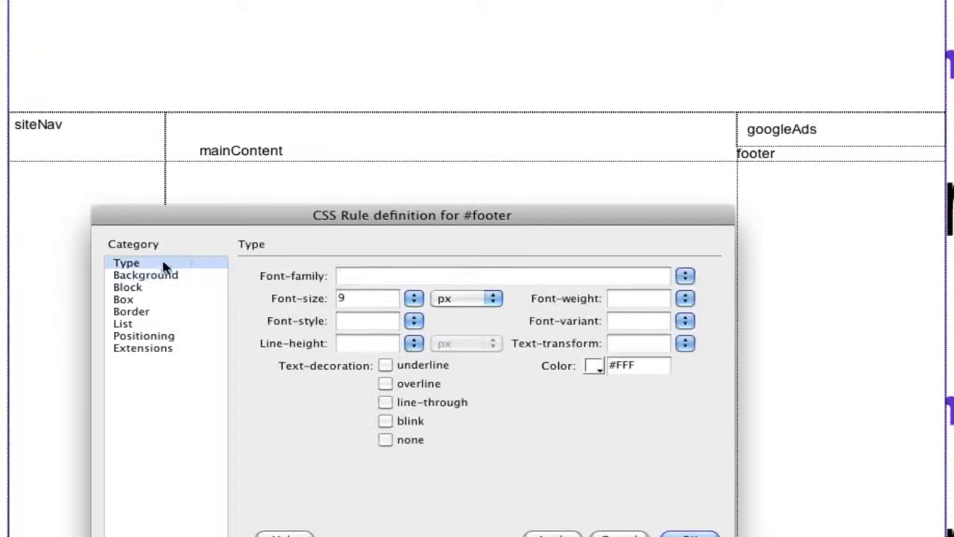
pyautogui.moveTo(266, 219); pyautogui.dragTo(319, 321)
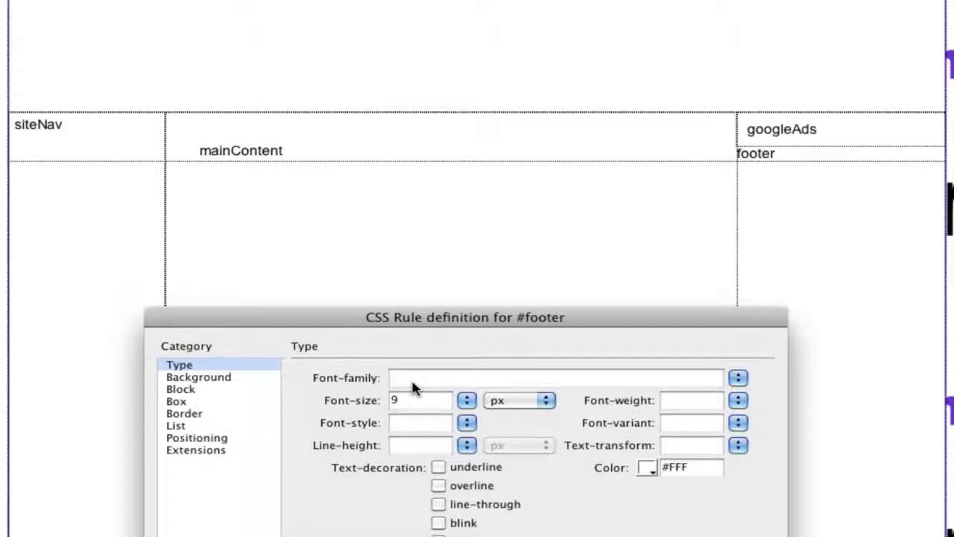
pyautogui.click(413, 446)
pyautogui.write('25')
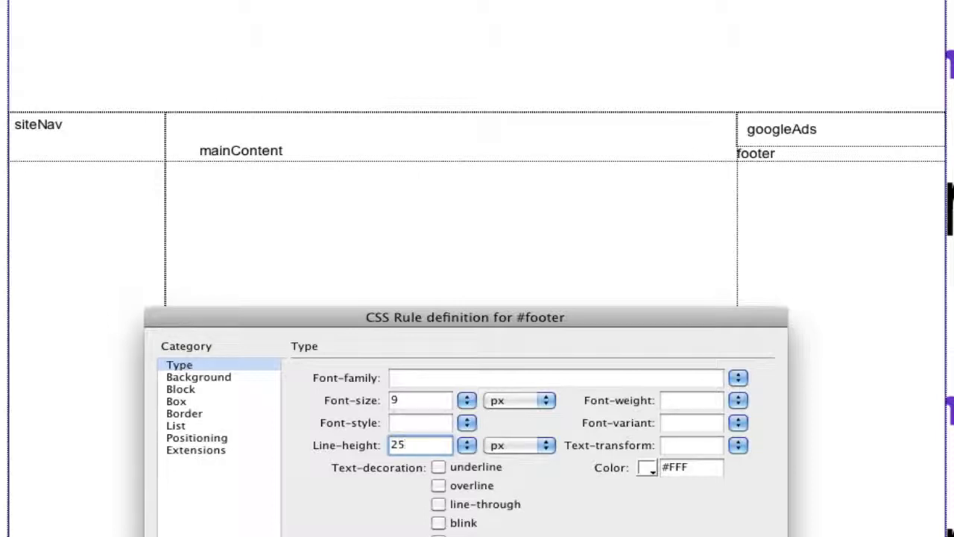
# Step: Center the #footer text alignment and apply the rule's settings to the page
pyautogui.click(181, 389)
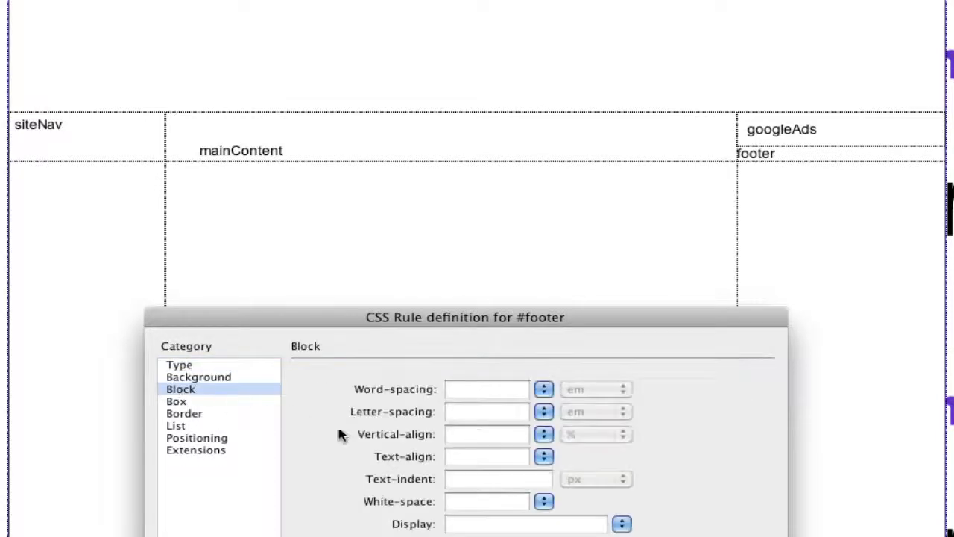
pyautogui.click(543, 456)
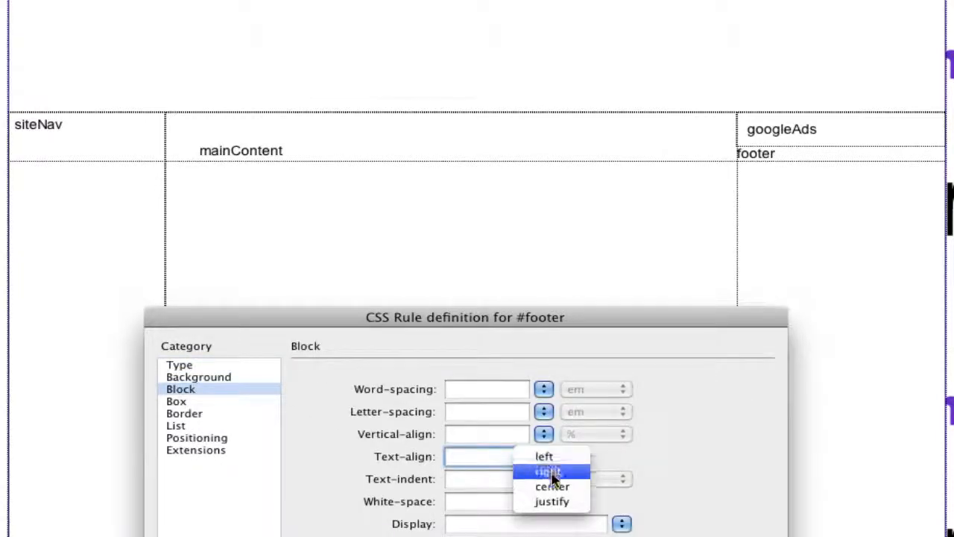
pyautogui.click(548, 486)
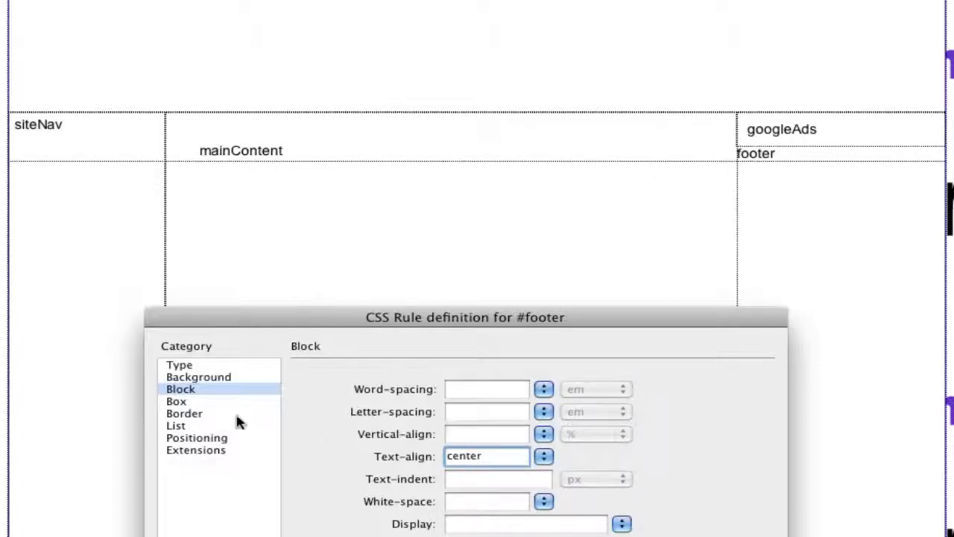
pyautogui.click(185, 402)
pyautogui.moveTo(375, 321); pyautogui.dragTo(177, 187)
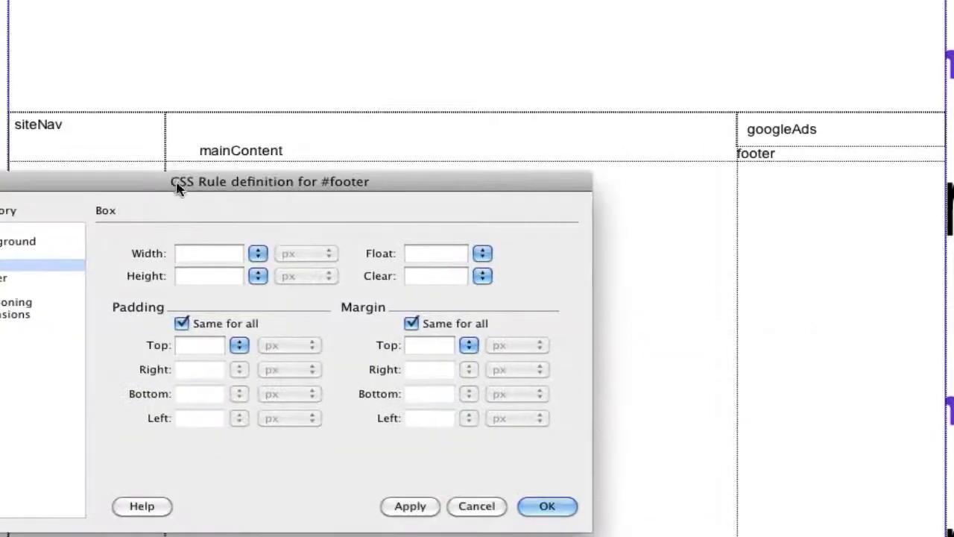
pyautogui.click(414, 508)
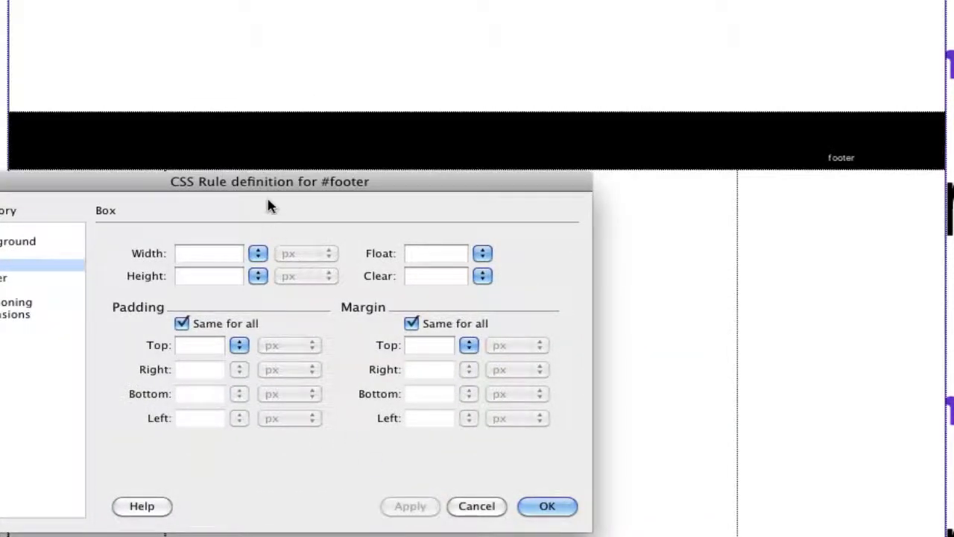
# Step: Set the #footer box to clear both, accept the rule, and check the page layout
pyautogui.moveTo(270, 187); pyautogui.dragTo(145, 255)
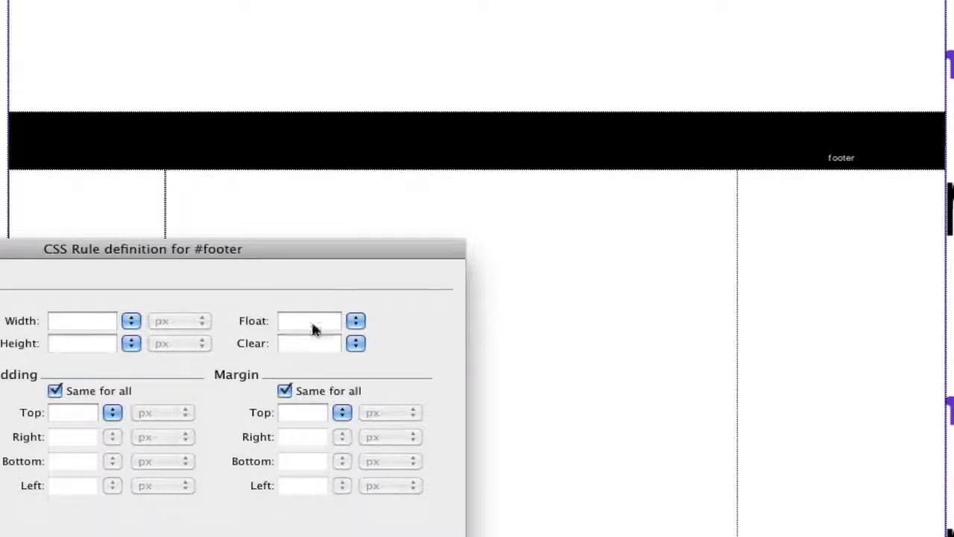
pyautogui.click(356, 344)
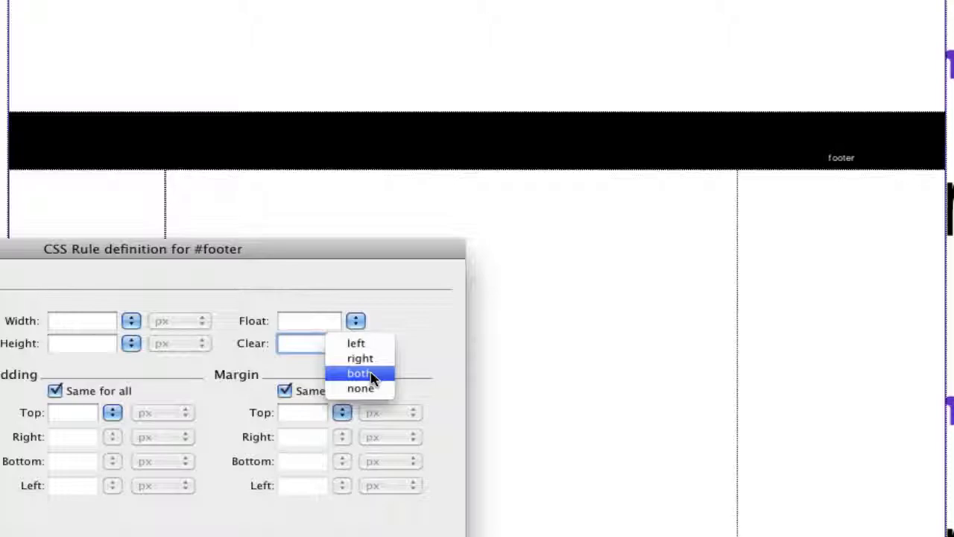
pyautogui.click(371, 375)
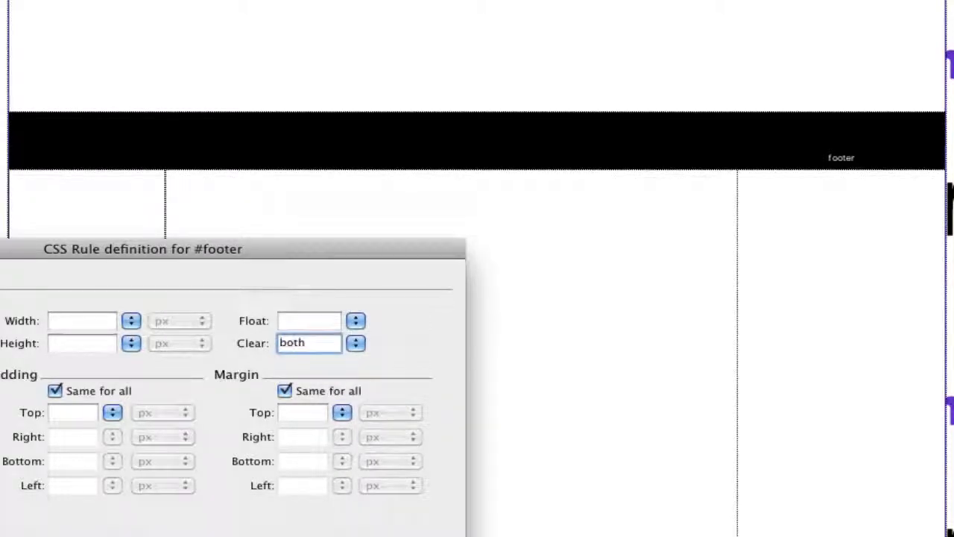
pyautogui.click(419, 535)
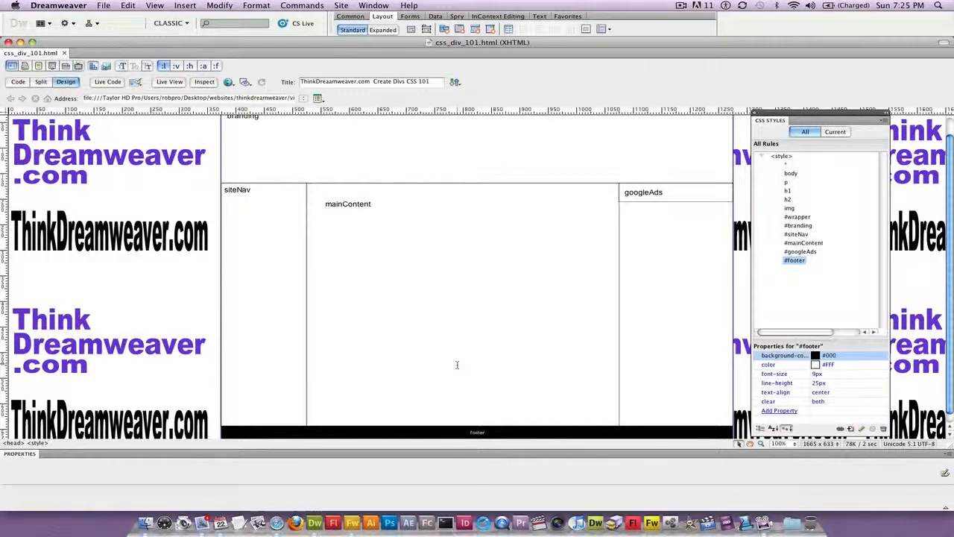
pyautogui.scroll(1, 456, 365)
pyautogui.scroll(-1, 457, 365)
pyautogui.scroll(1, 457, 365)
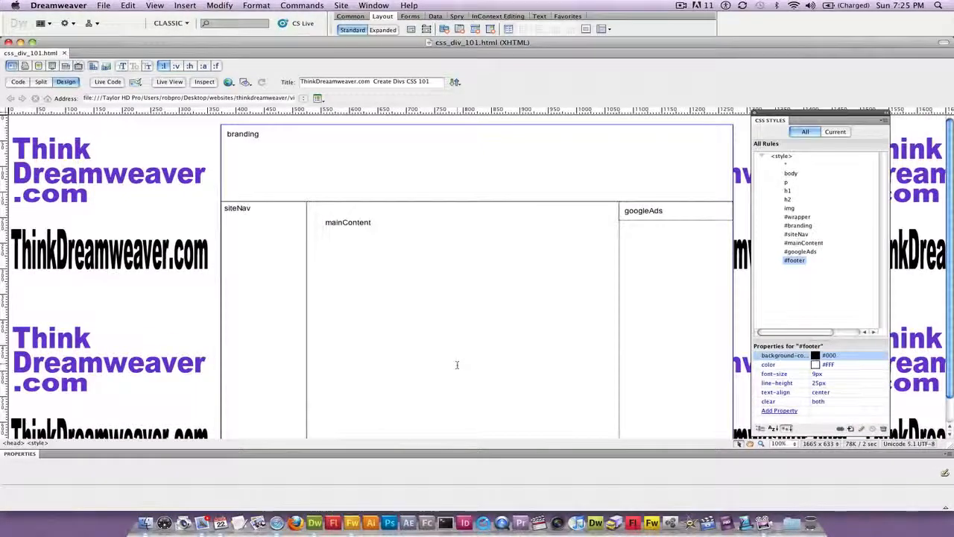